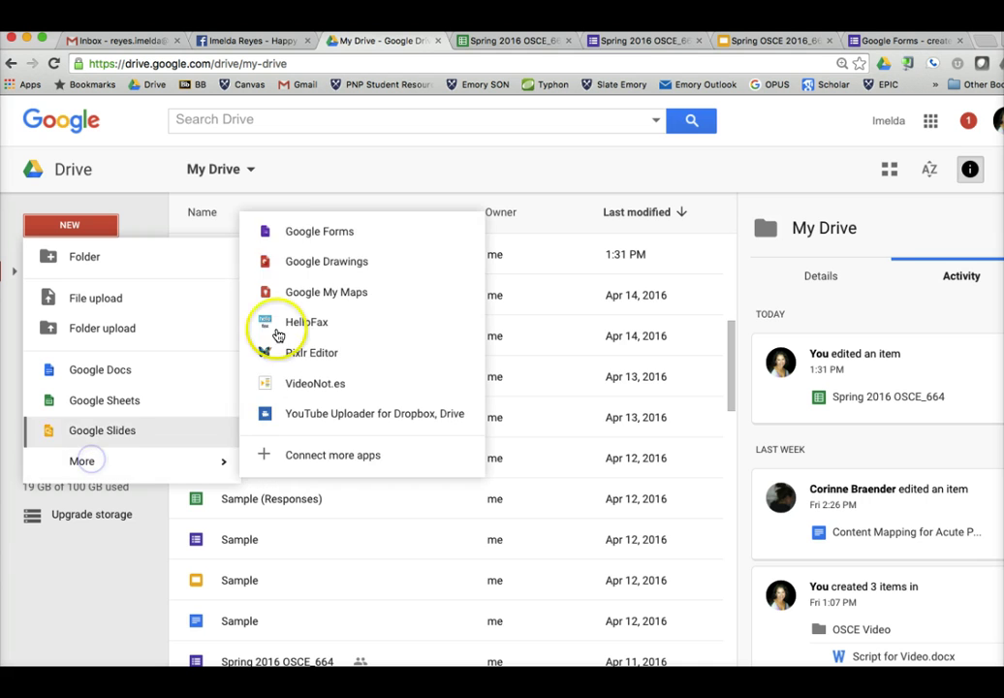
Create a new Google Form and make its first question a required one titled "Student ID"
left_click(308, 234)
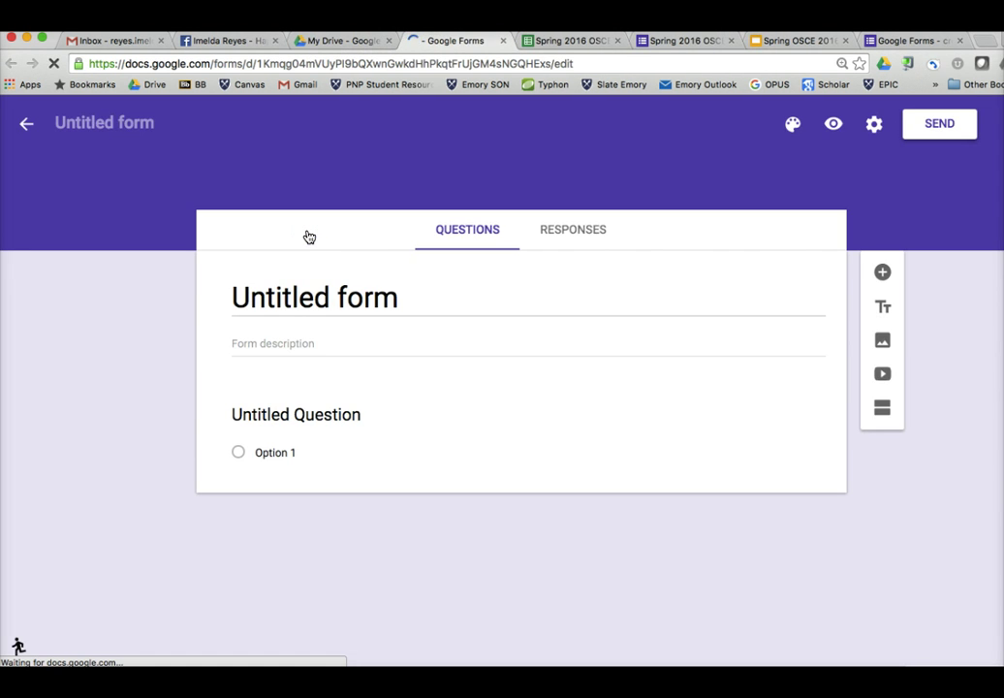
left_click(552, 432)
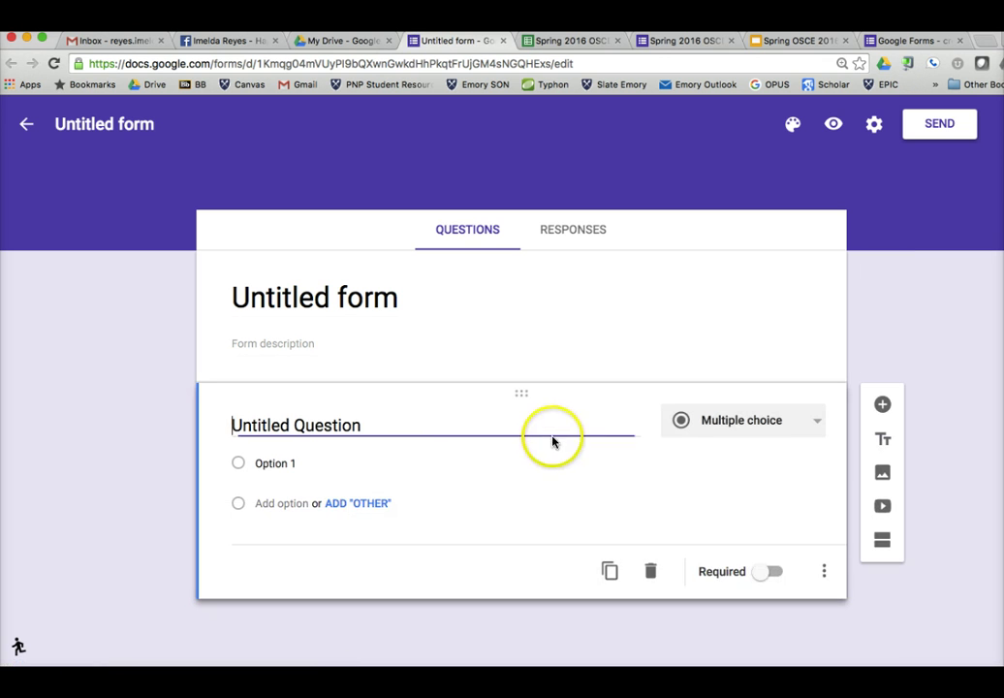
left_click(774, 579)
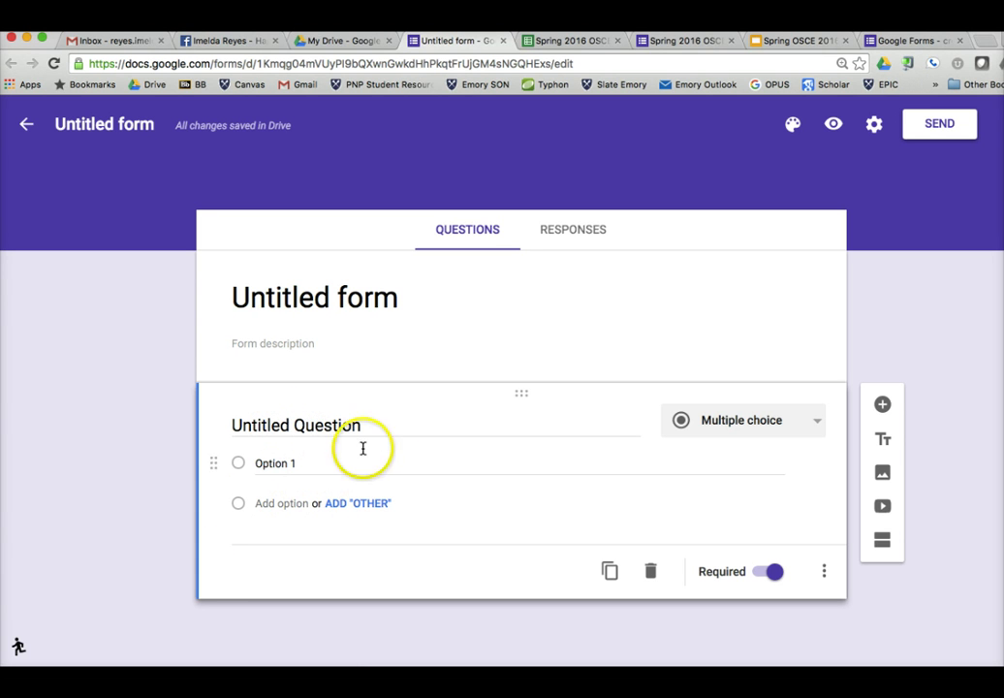
left_click(379, 423)
type("Student ID")
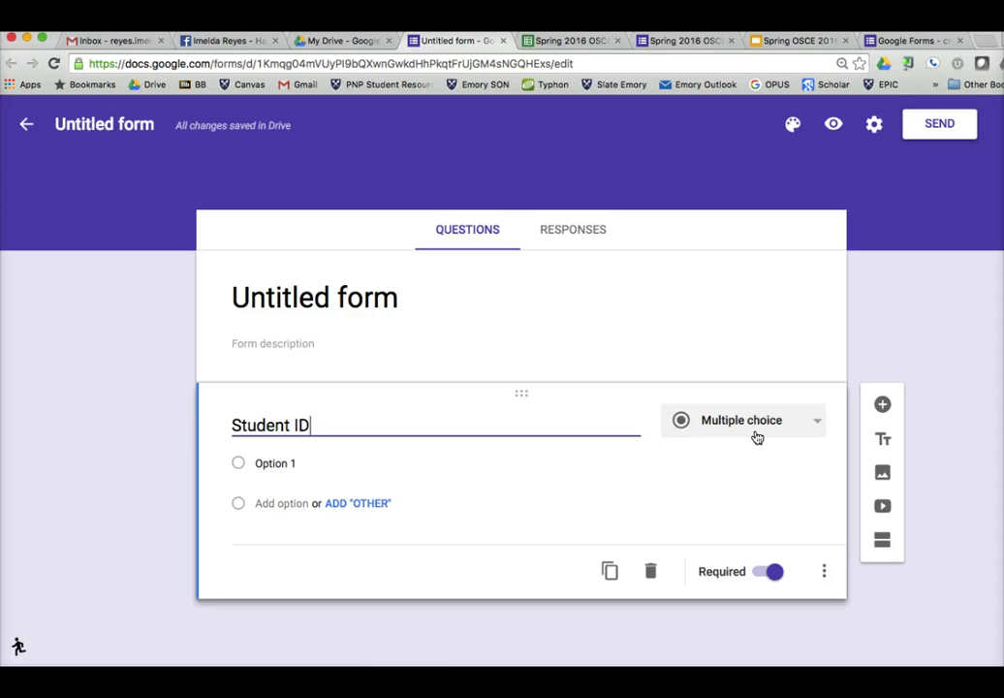
Change the Student ID question to a dropdown with the options A and B
left_click(735, 421)
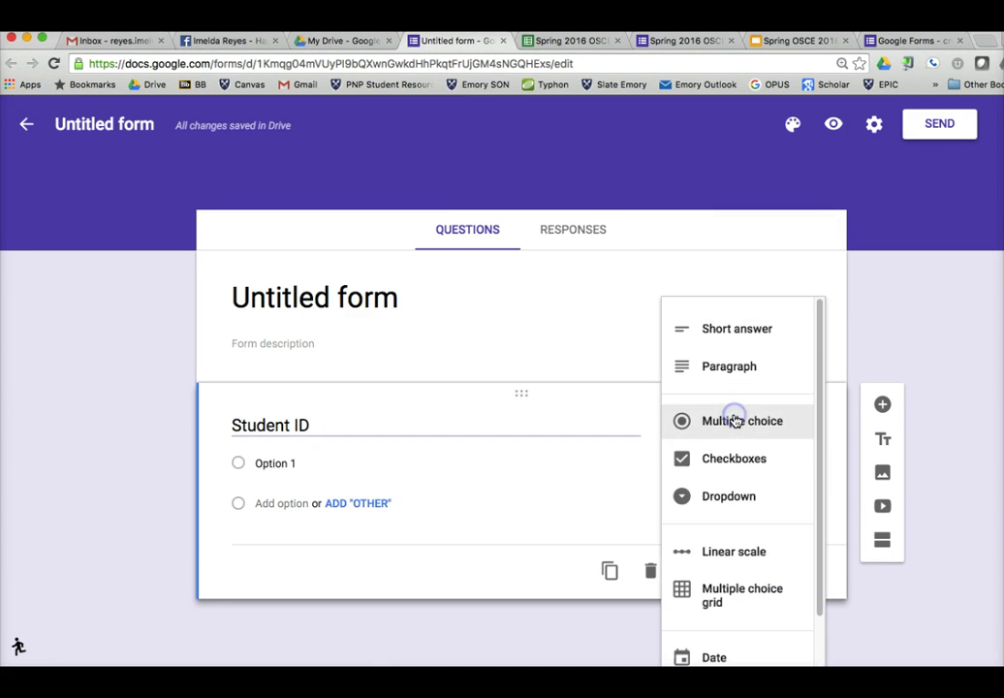
left_click(735, 496)
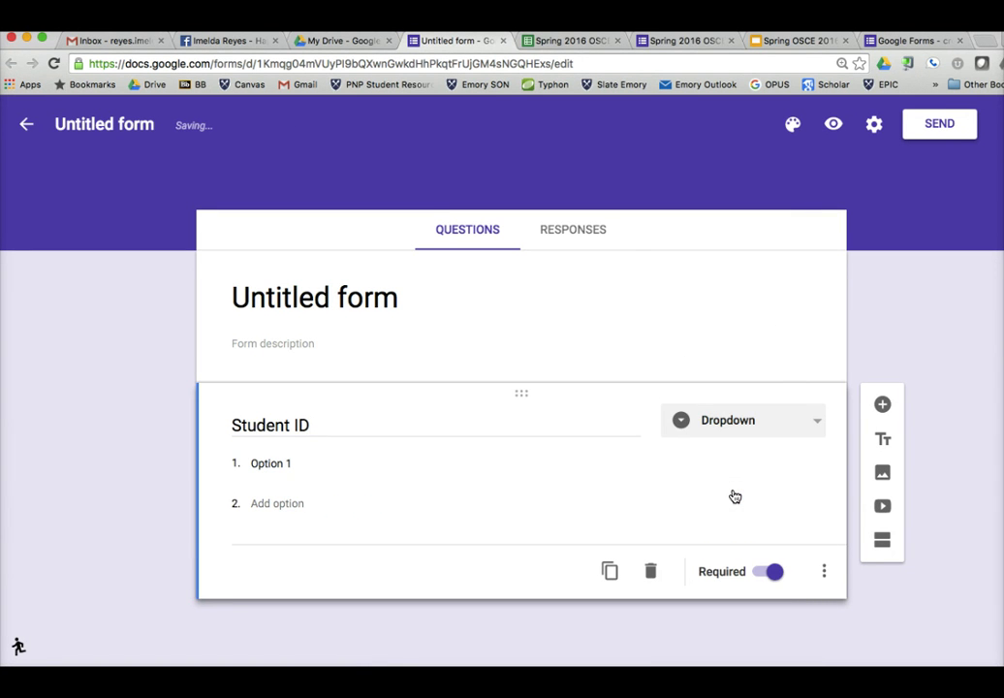
left_click(272, 463)
type("A")
key("Tab")
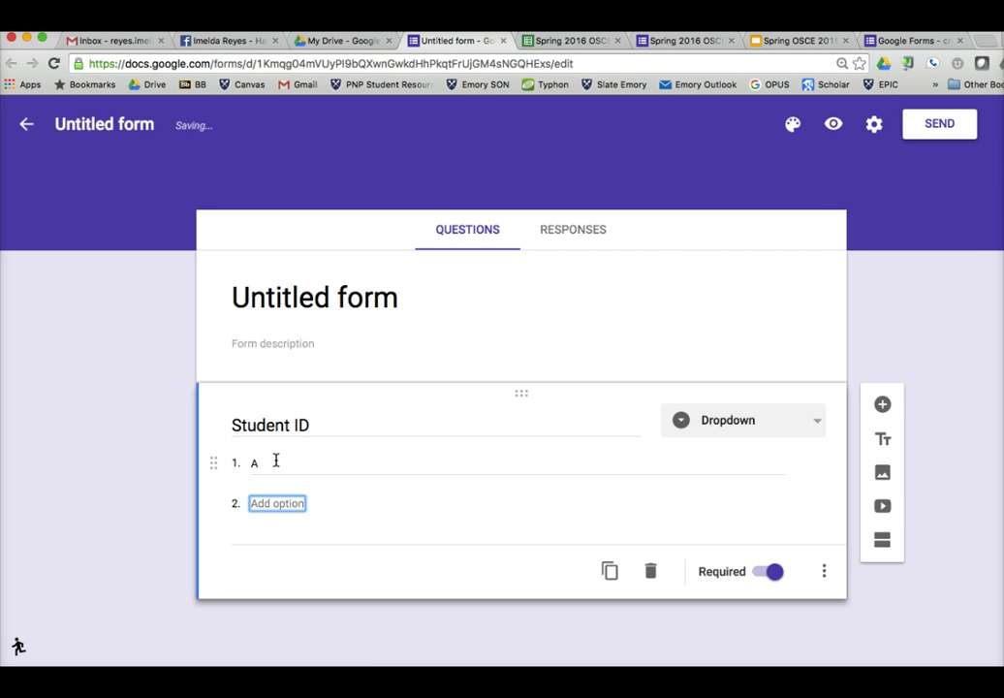
type("B")
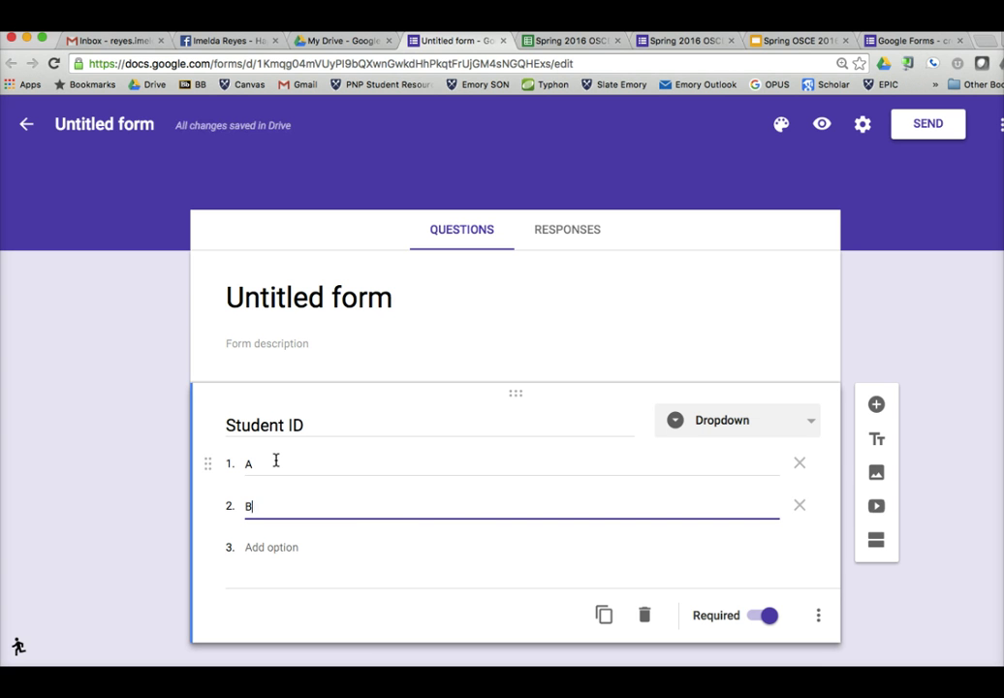
Add a second question titled "Station" and set its type to Dropdown
scroll(426, 536, "down", 1)
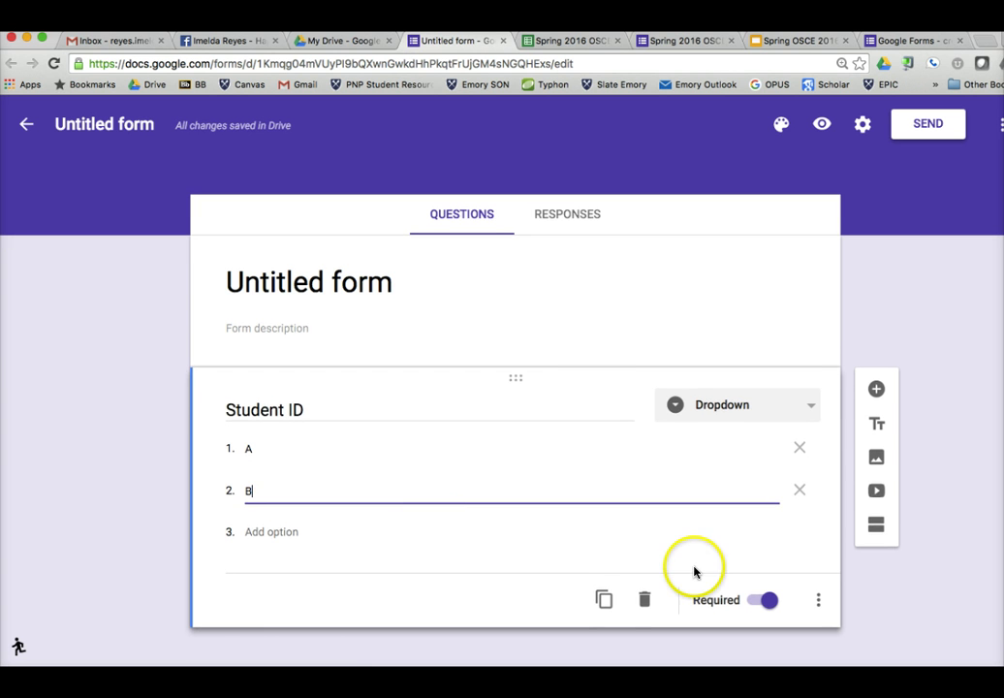
left_click(876, 389)
left_click(221, 559)
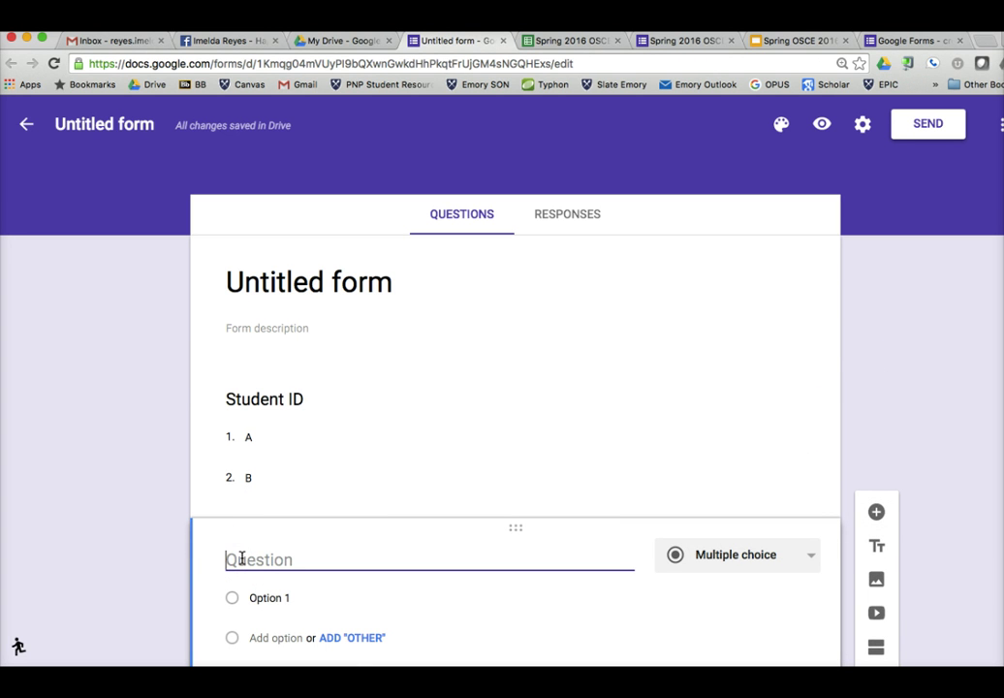
type("Station")
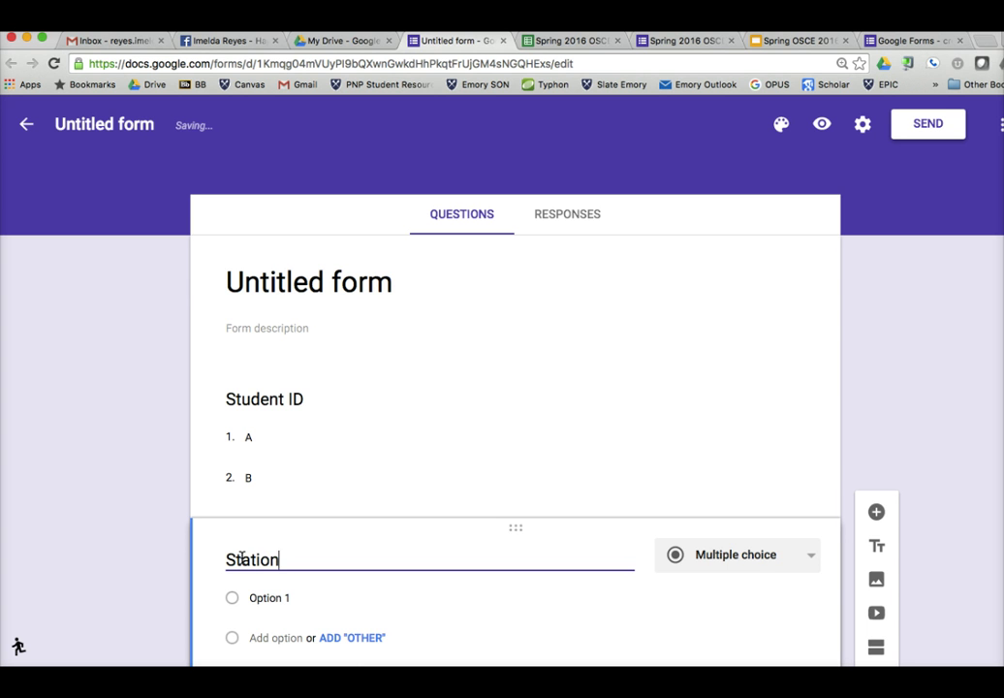
left_click(738, 555)
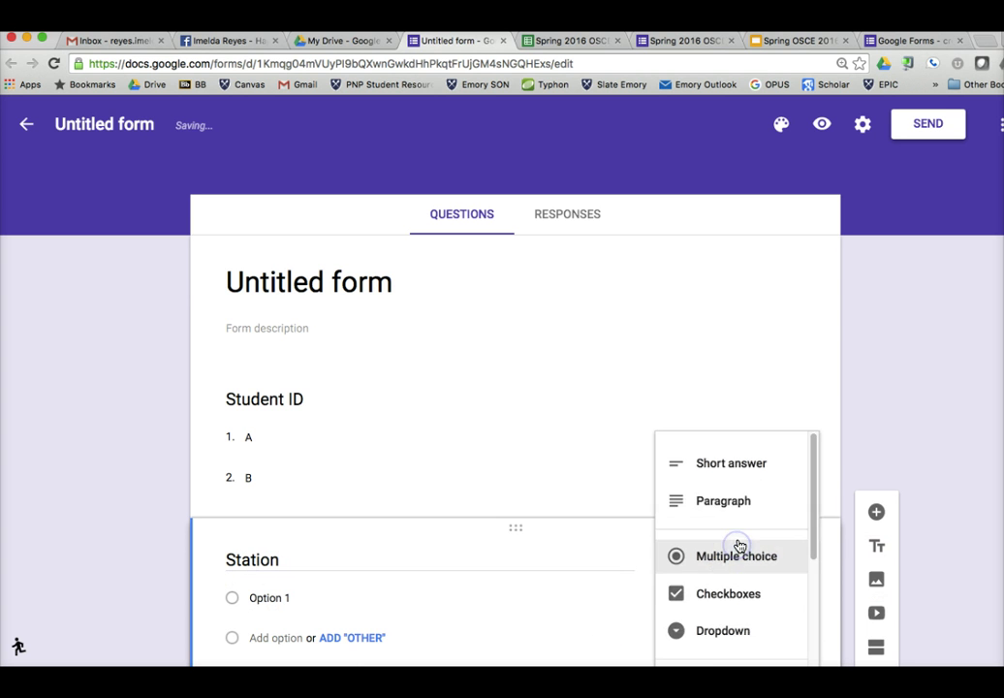
left_click(728, 642)
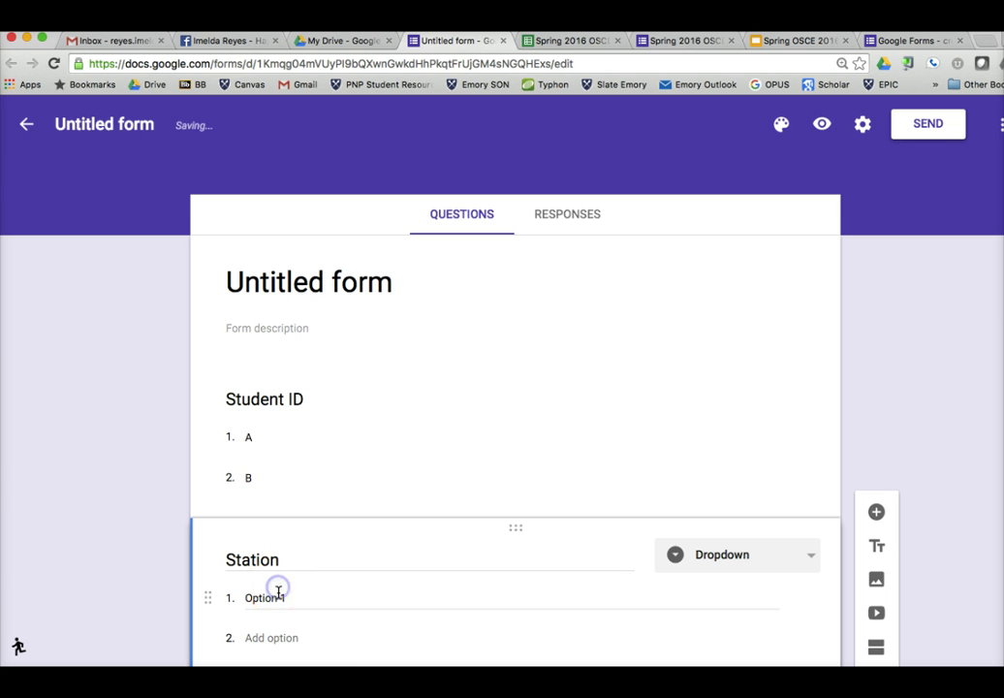
Give the Station dropdown the options 1 and 2 and make the question required
left_click(279, 597)
type("A")
key("BackSpace")
type("1")
key("Tab")
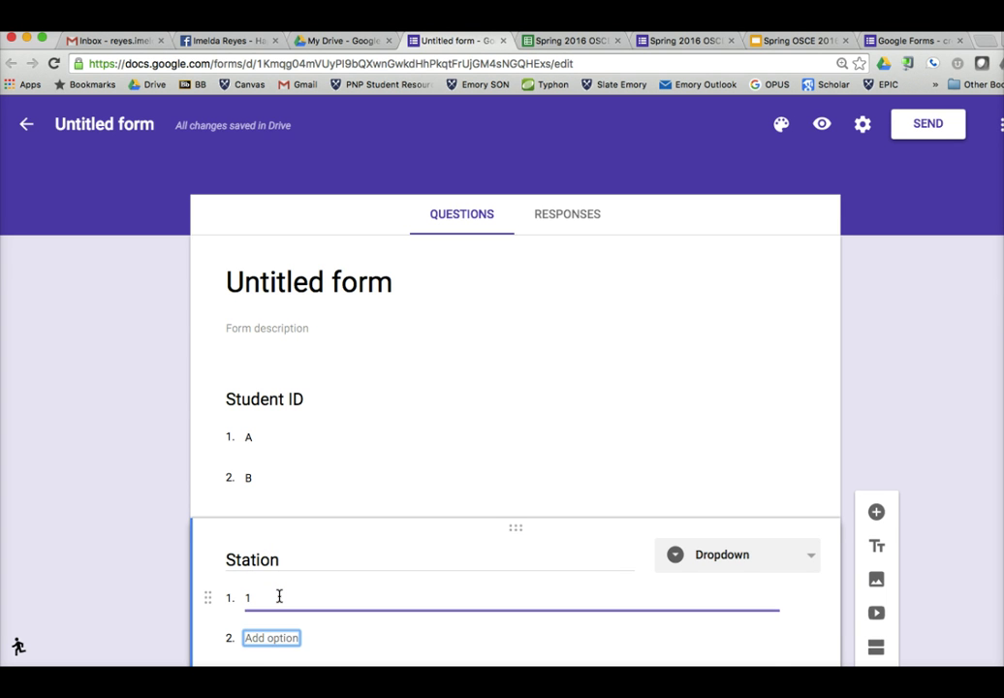
type("2")
scroll(417, 587, "down", 3)
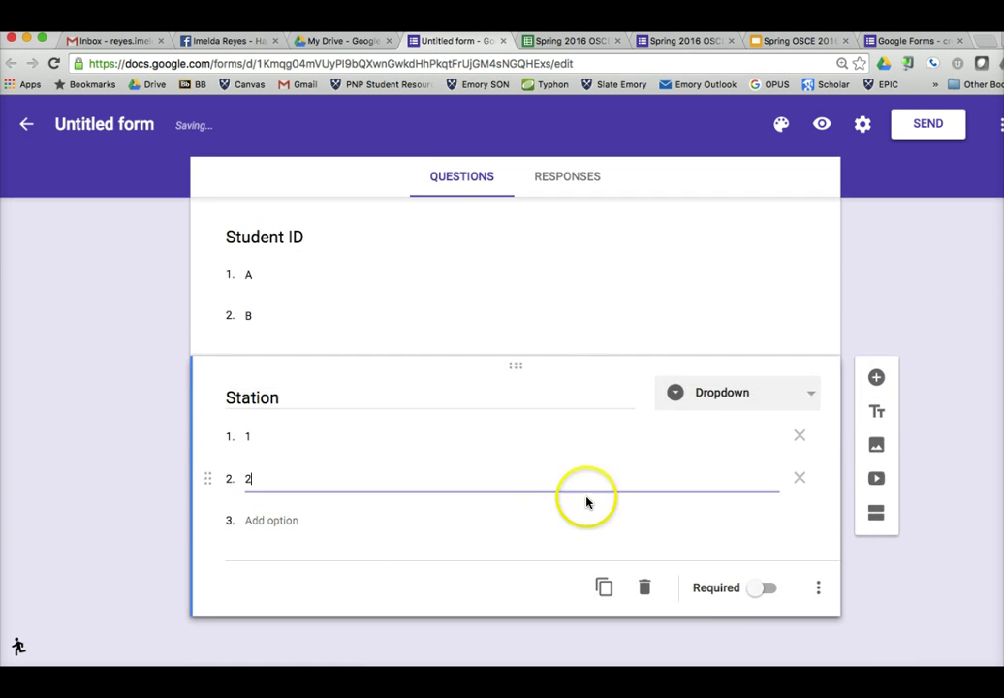
left_click(767, 593)
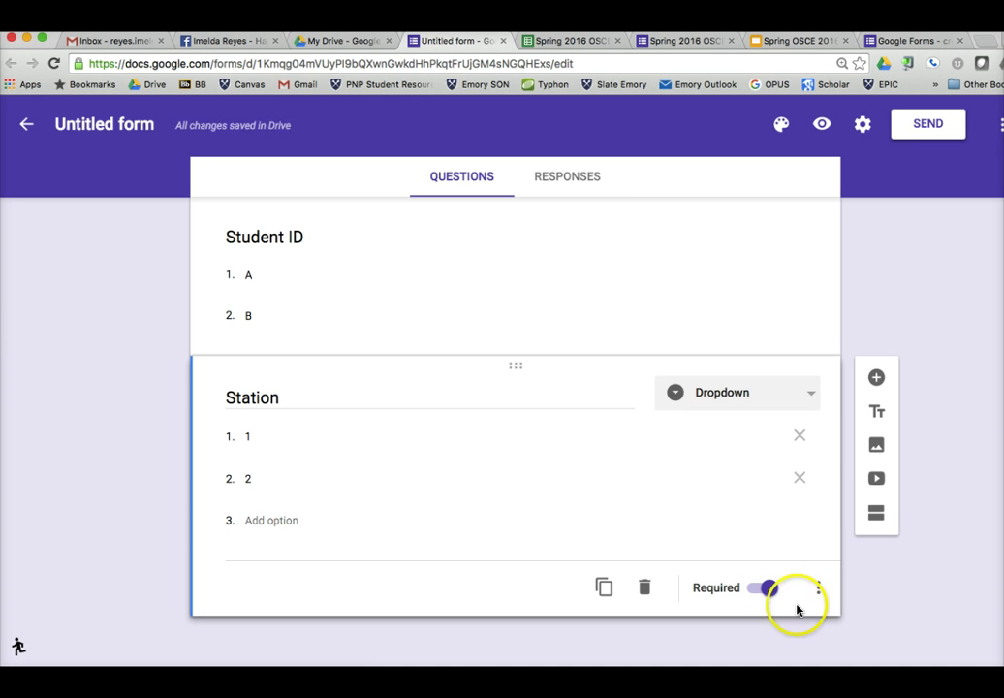
Add a third question titled "Response" as a required Paragraph question
left_click(878, 382)
left_click(313, 546)
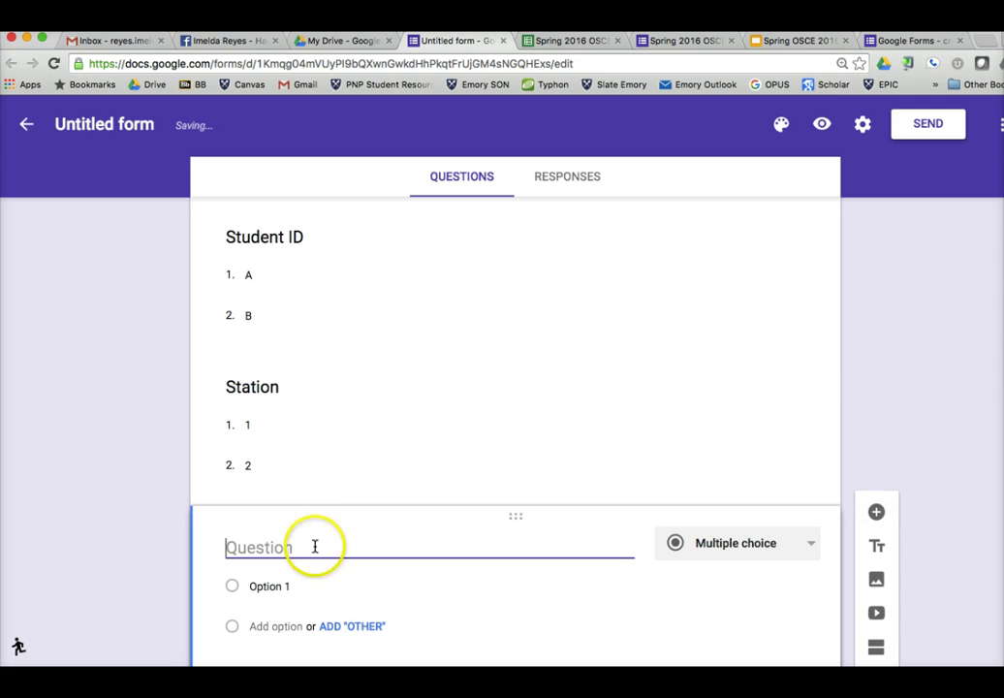
type("Response")
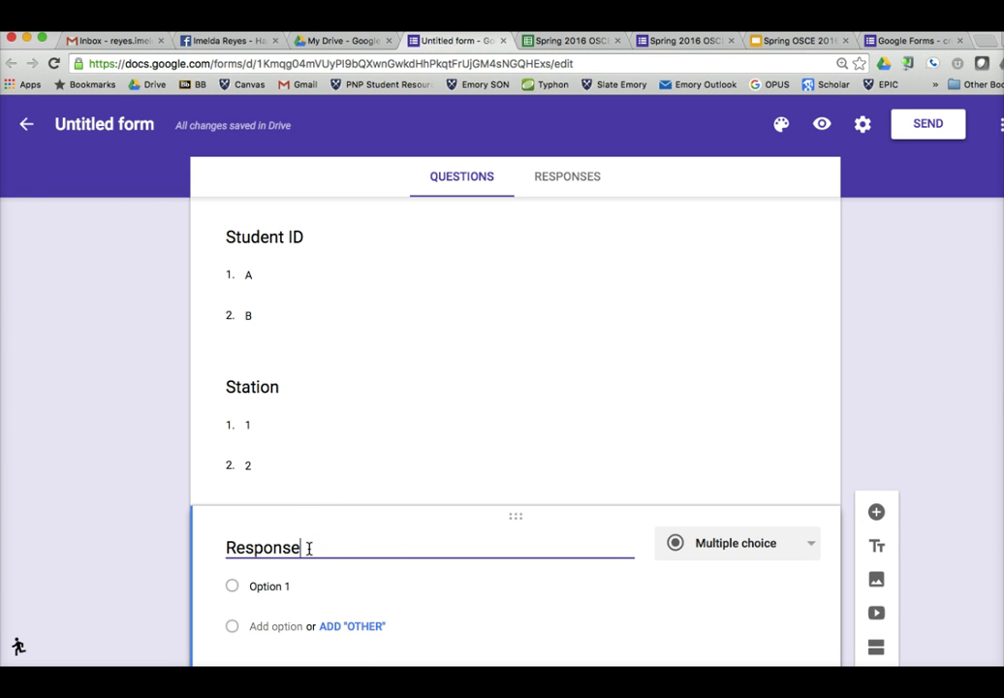
left_click(741, 546)
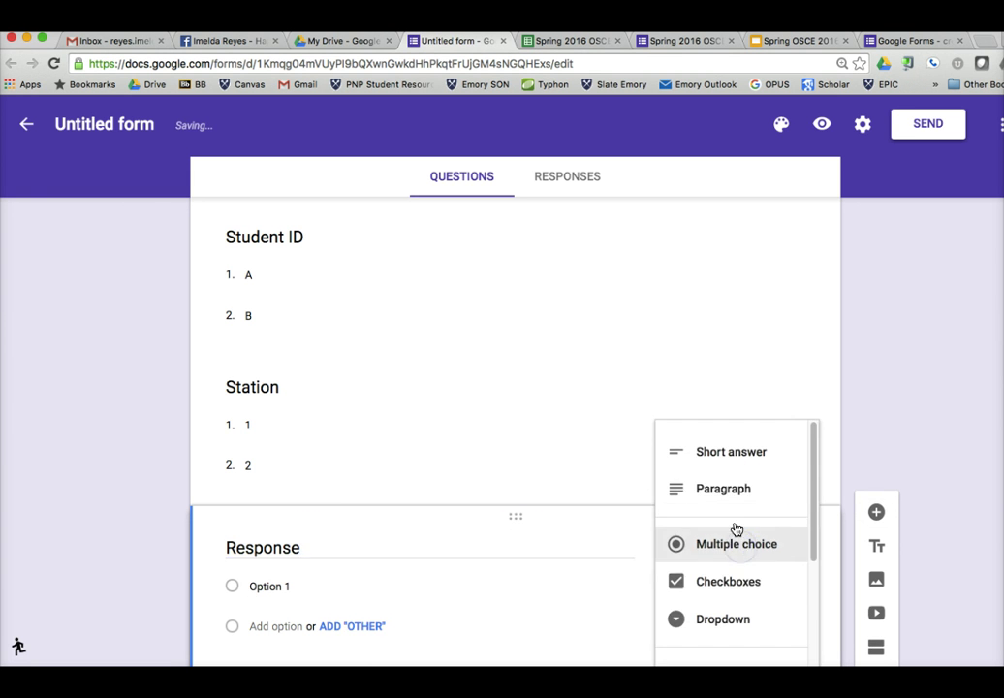
left_click(727, 494)
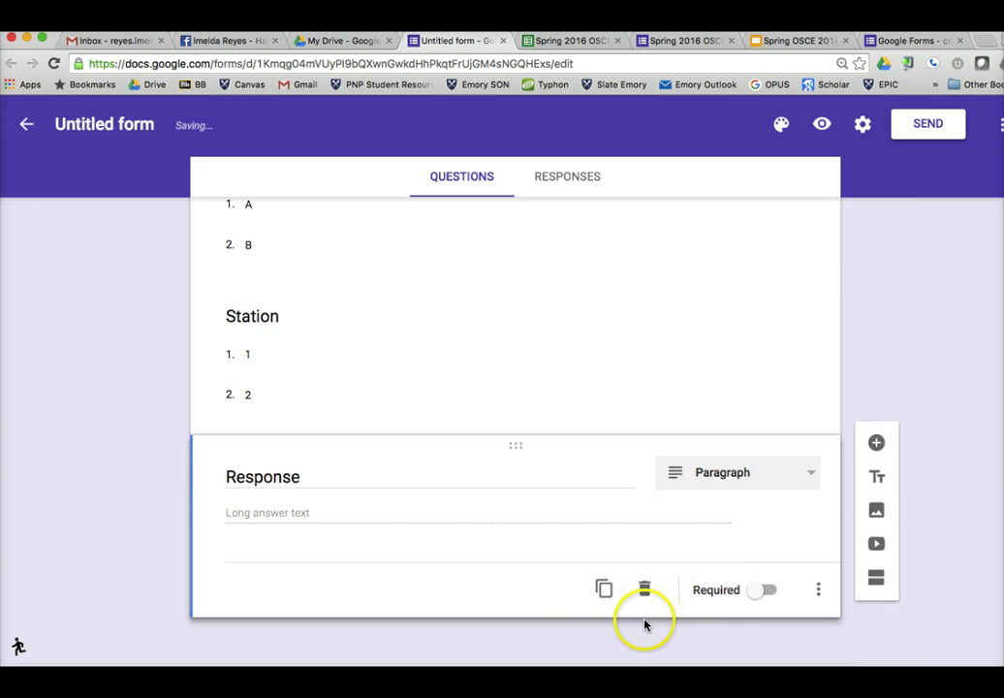
left_click(766, 591)
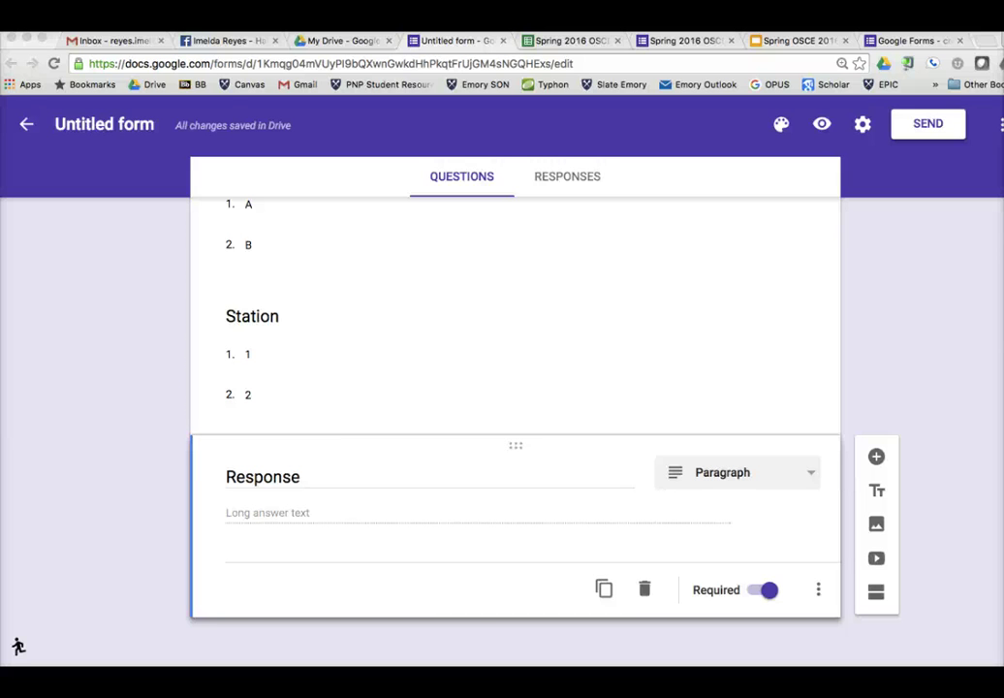
Preview the form and choose A for Student ID and 1 for Station
left_click(875, 90)
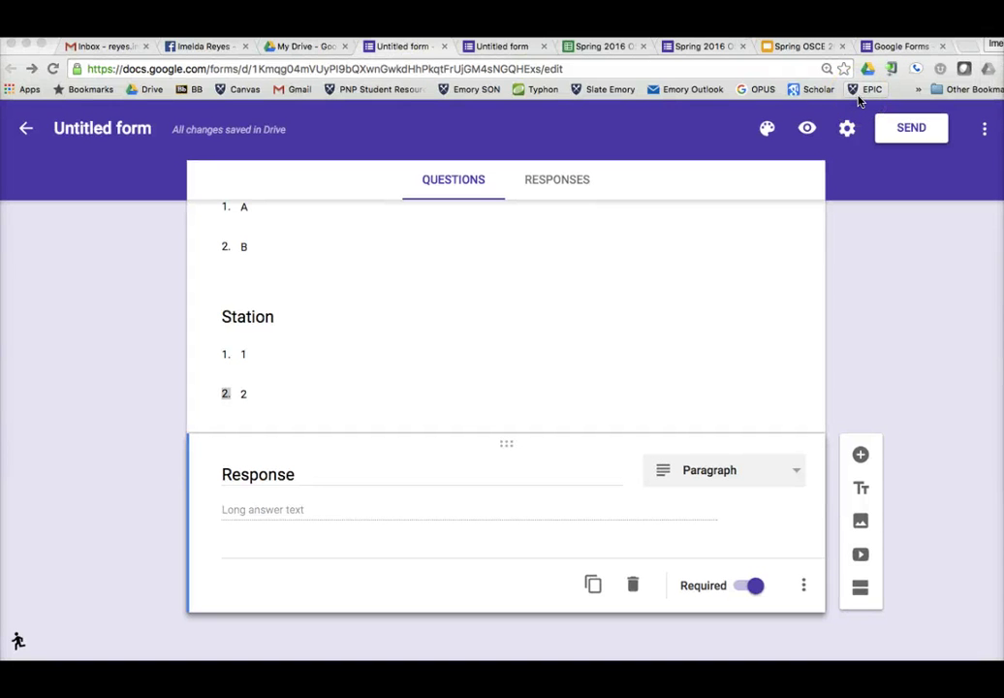
left_click(808, 128)
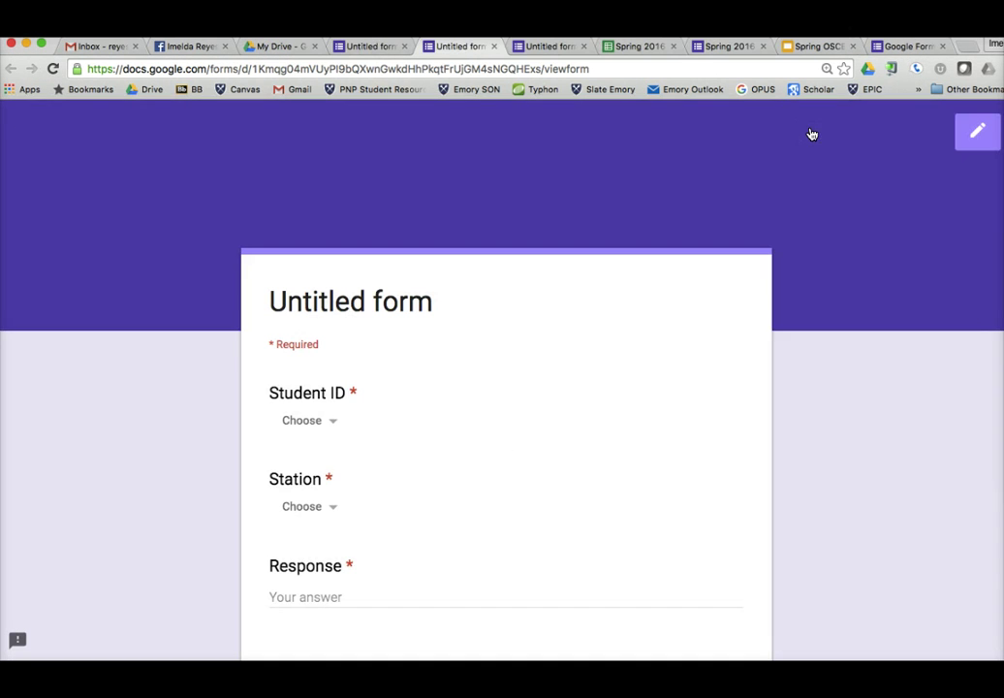
left_click(314, 415)
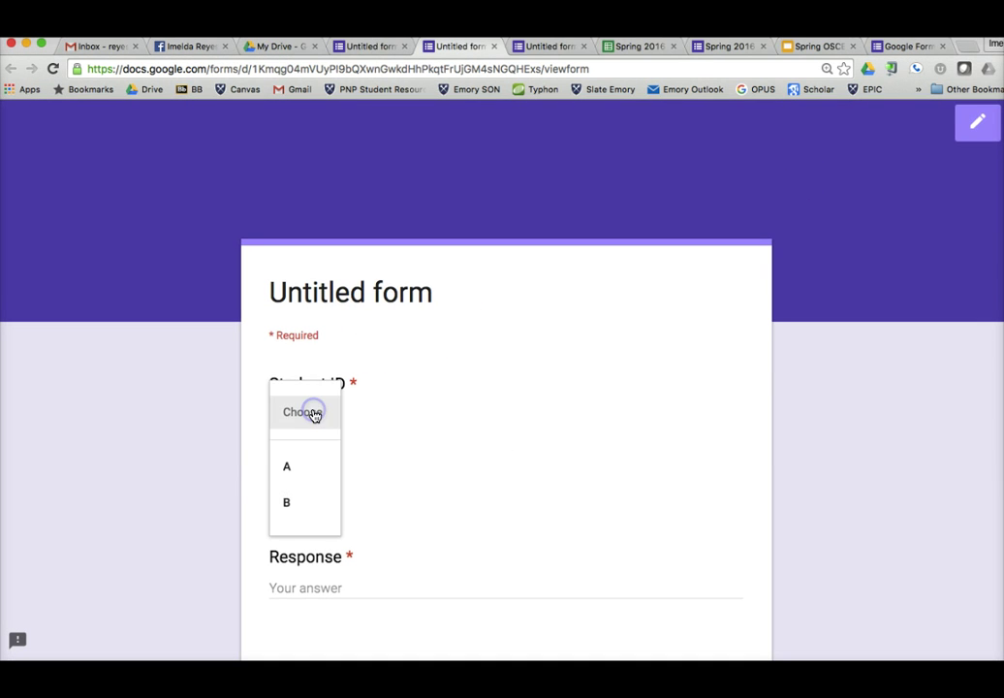
left_click(295, 466)
left_click(312, 498)
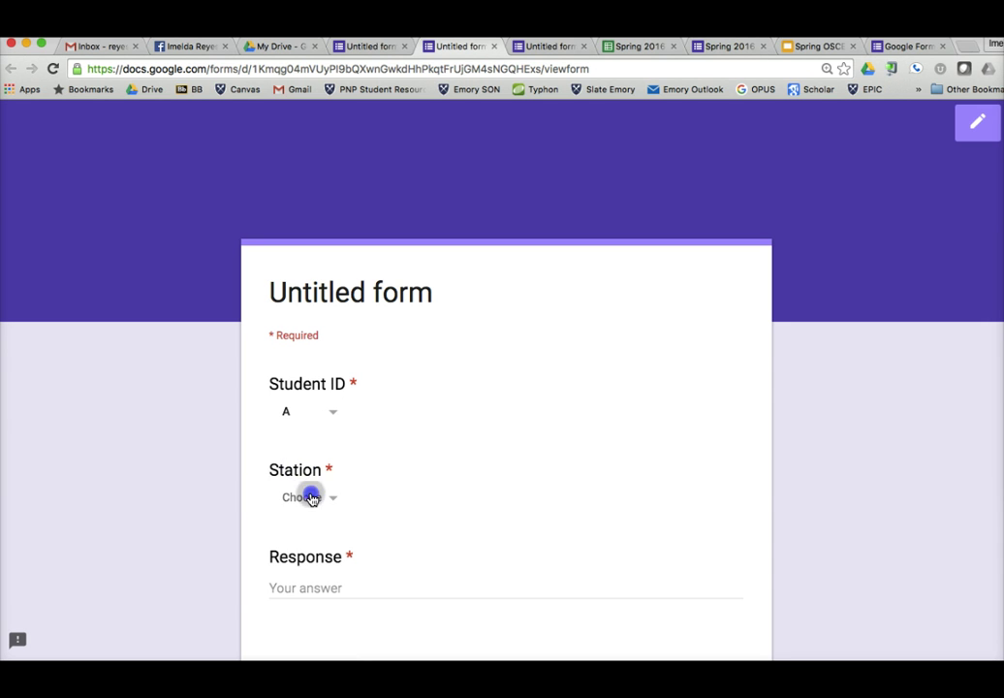
left_click(314, 546)
Enter "Write their narrative answer." as the Response and submit the form
left_click(316, 584)
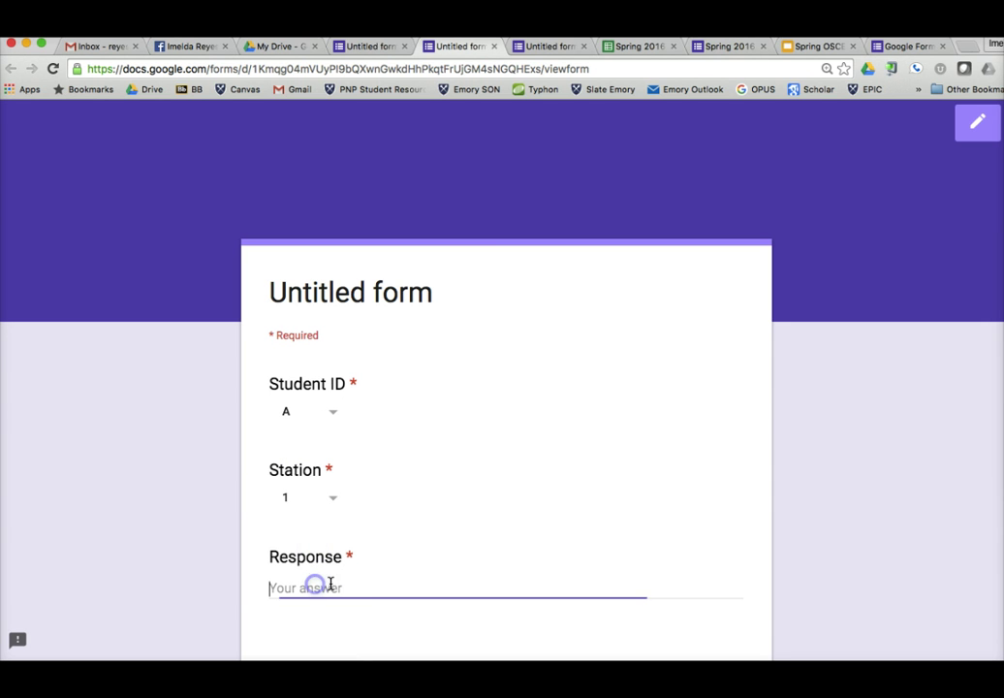
type("Writ")
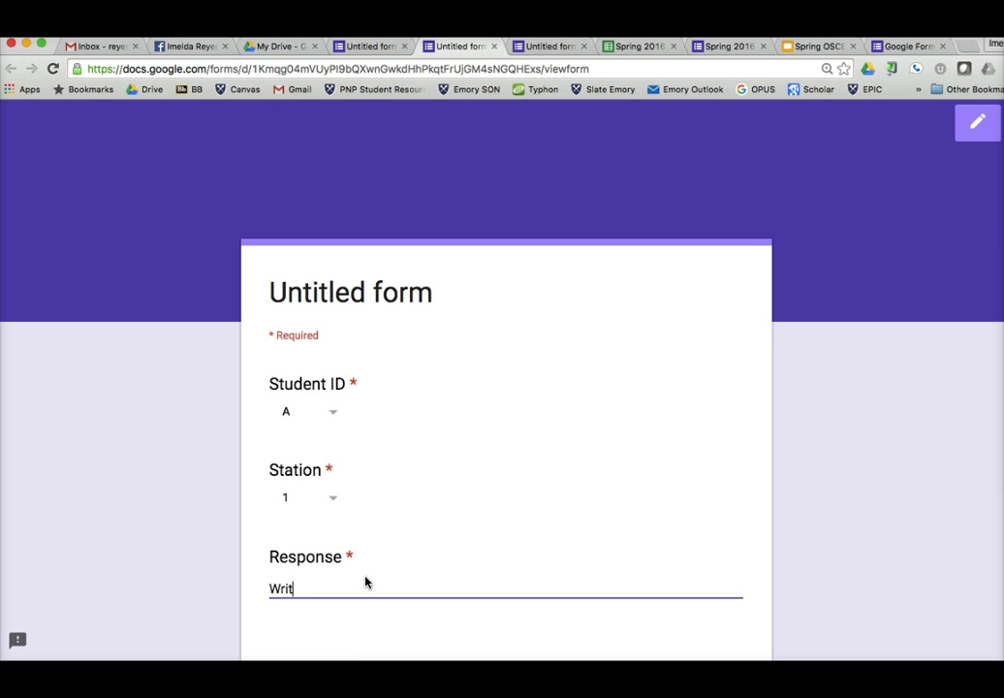
type("e their narrative answer.")
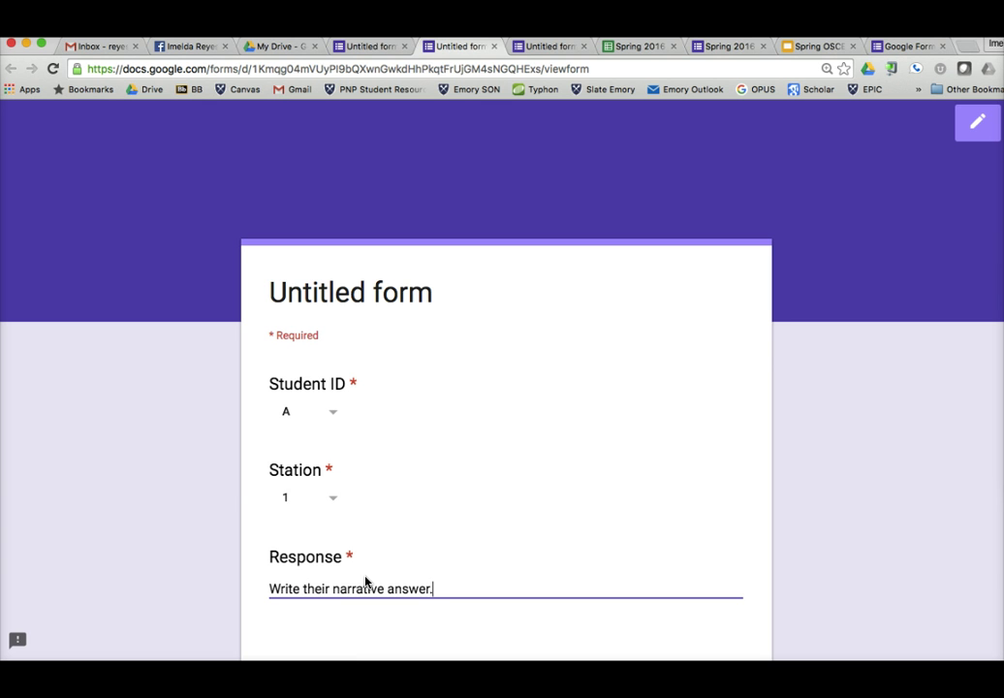
scroll(426, 567, "down", 3)
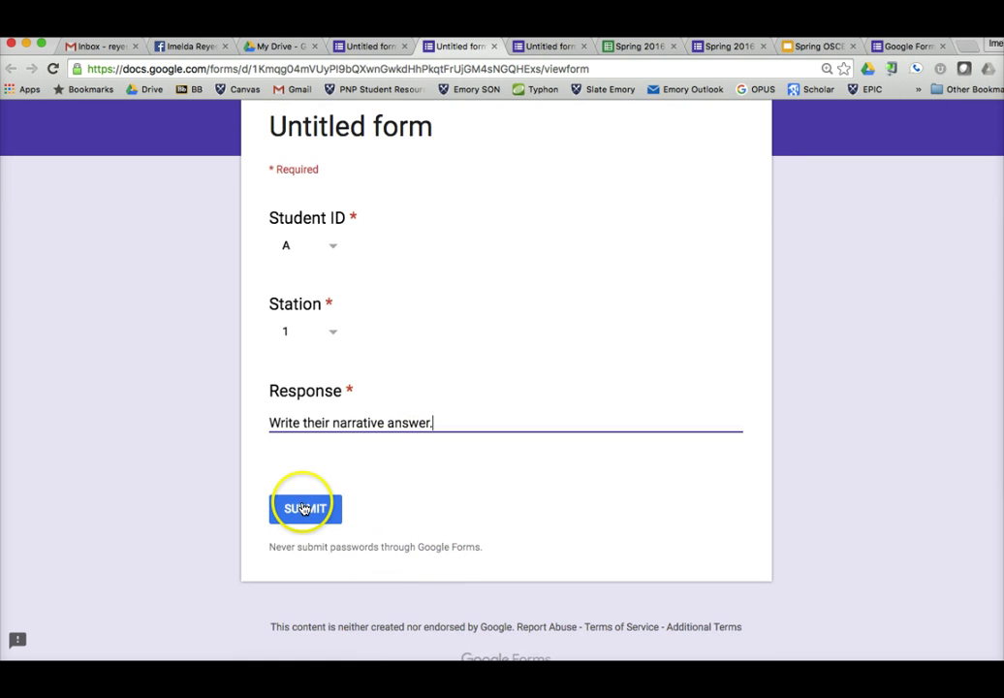
left_click(304, 511)
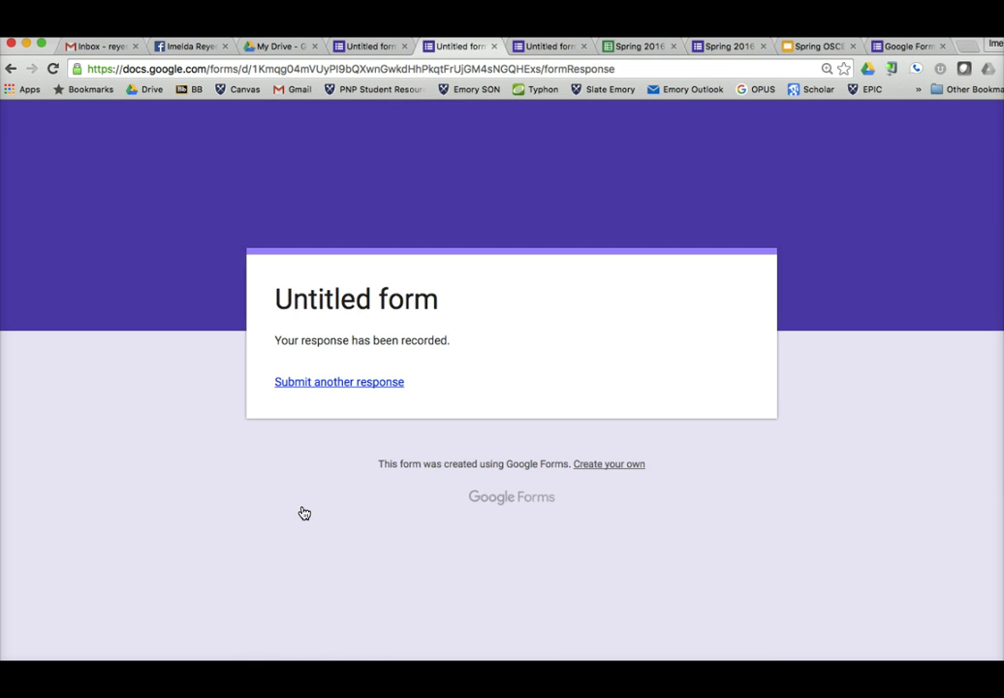
Open a blank form for another response and go back to editing the form from there
left_click(393, 308)
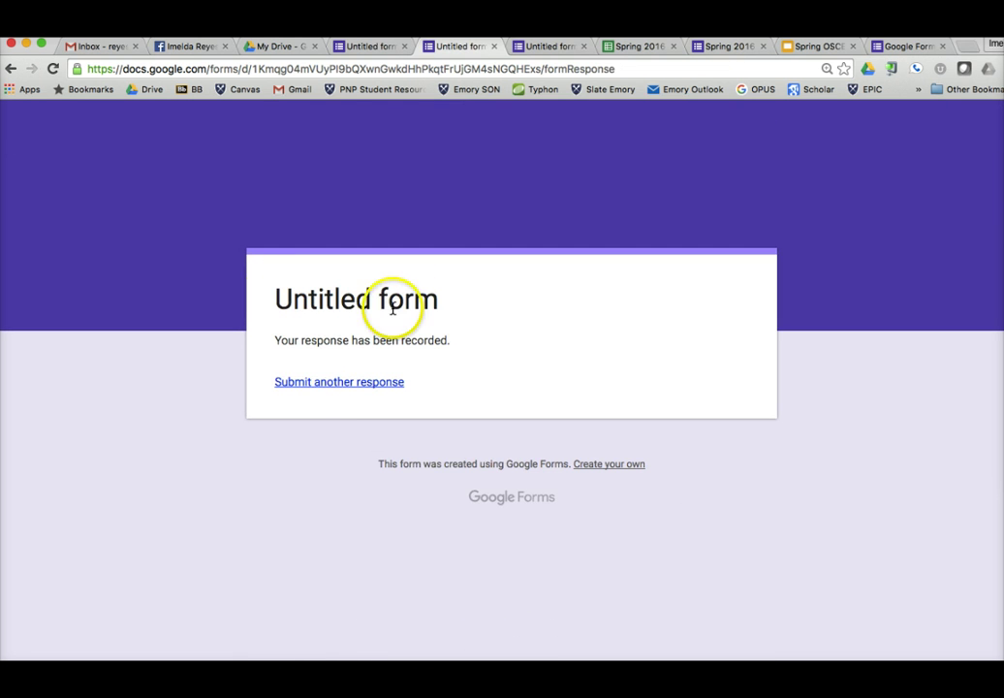
left_click(310, 383)
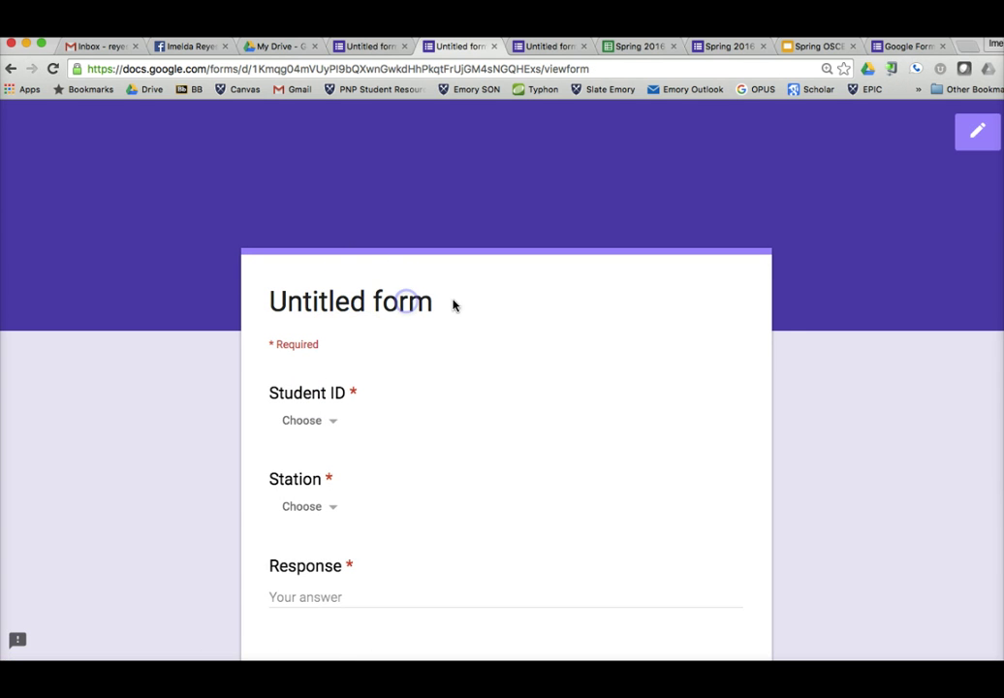
left_click(975, 134)
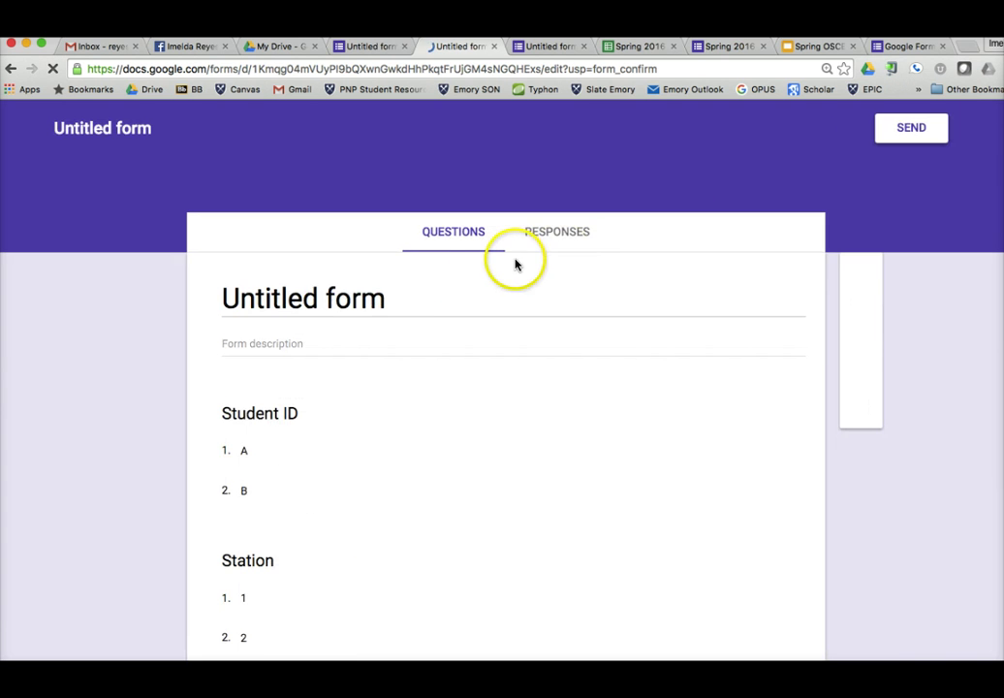
left_click(396, 293)
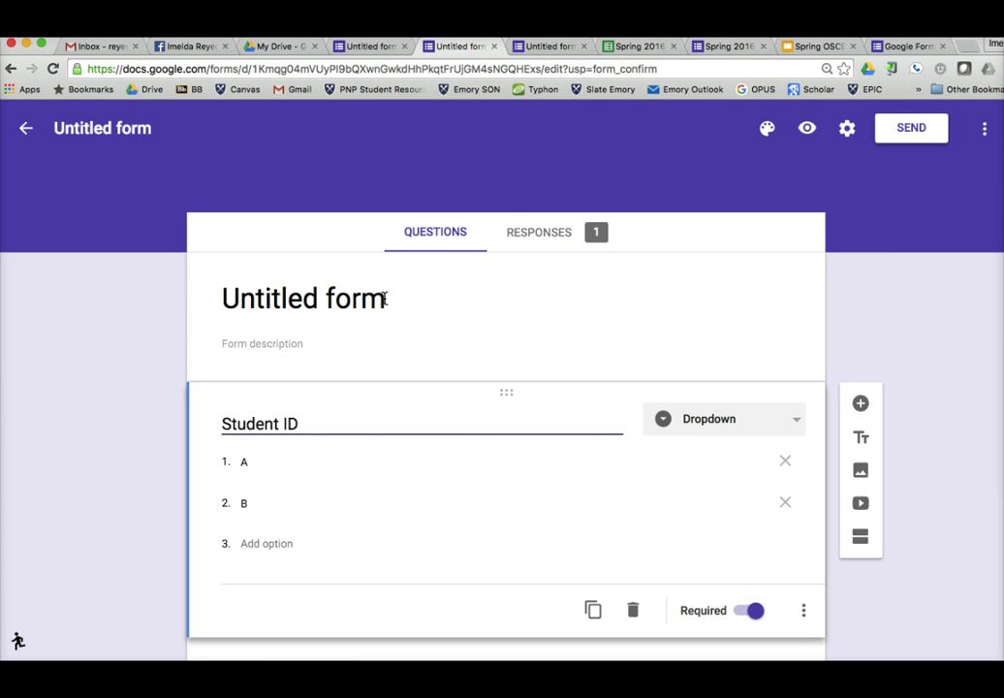
type("Samp")
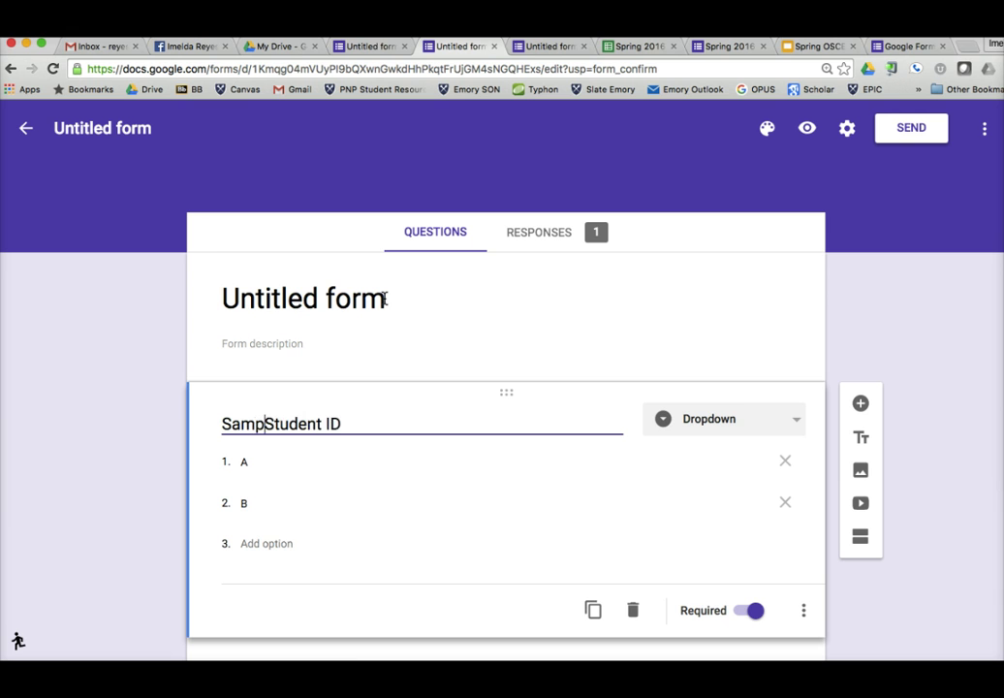
key("BackSpace")
key("BackSpace")
key("BackSpace")
key("BackSpace")
Replace the form's title with "Sample OSCE"
left_click(331, 295)
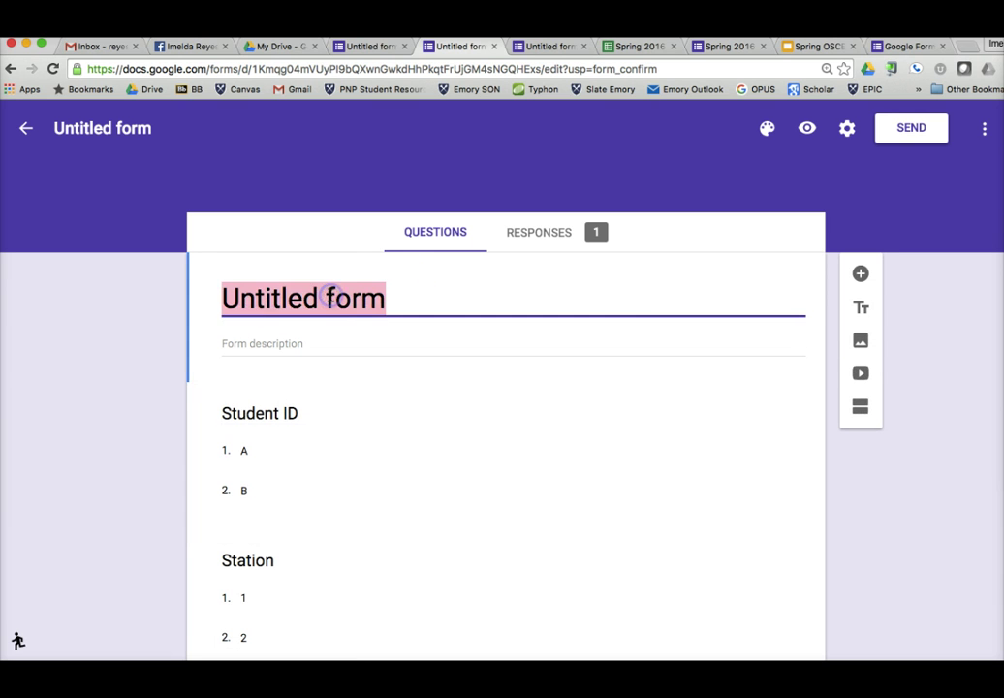
type("Sample OSCE")
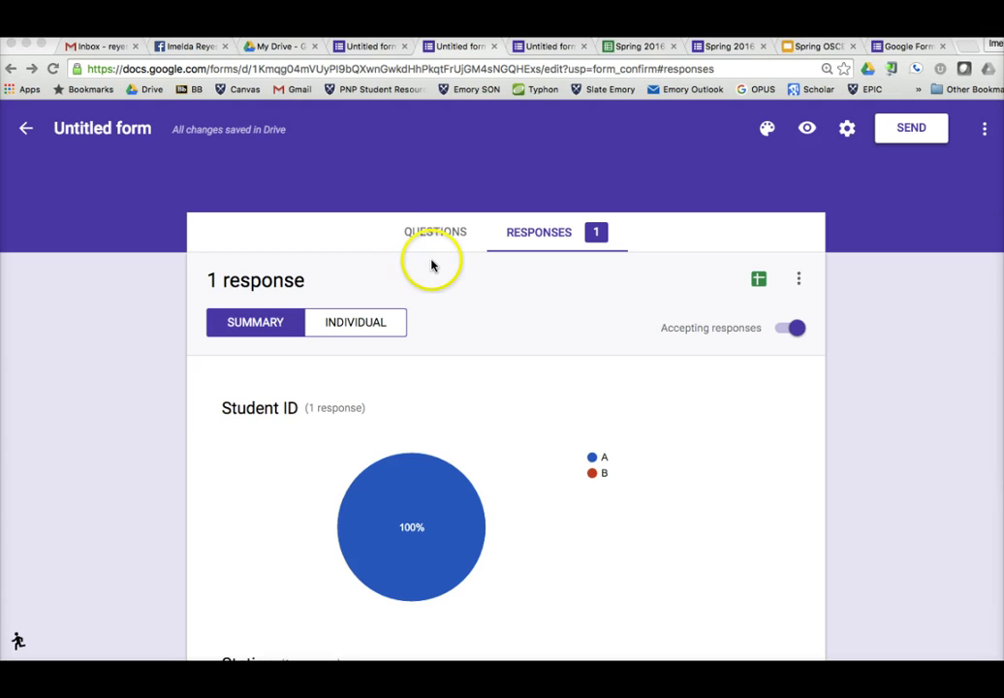
Create a new spreadsheet named "Sample OSCE" as the destination for the form's responses
left_click(440, 230)
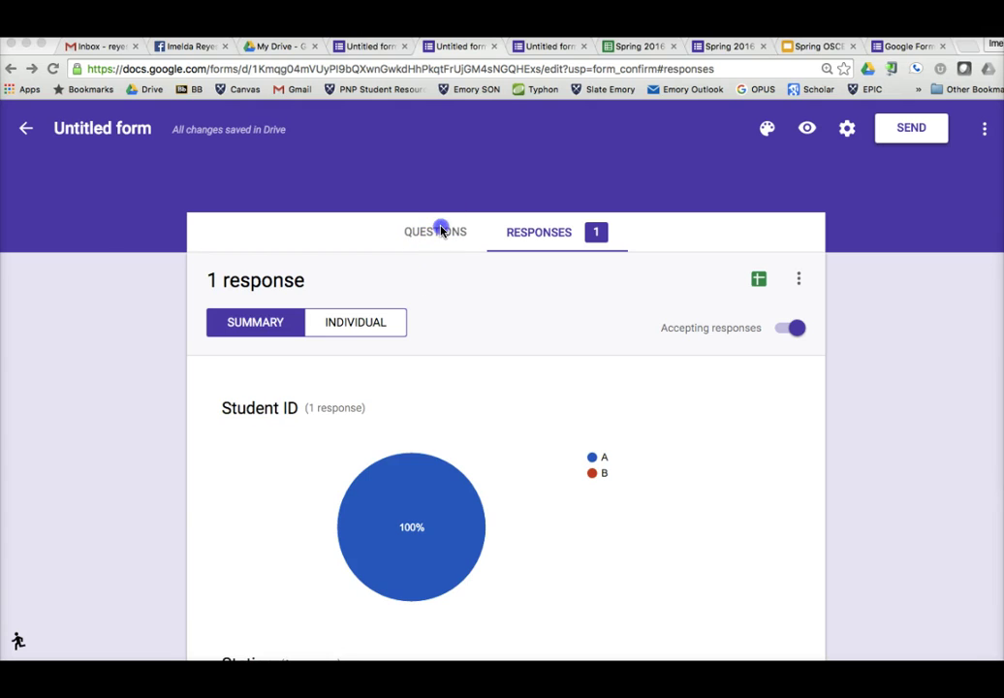
left_click(542, 233)
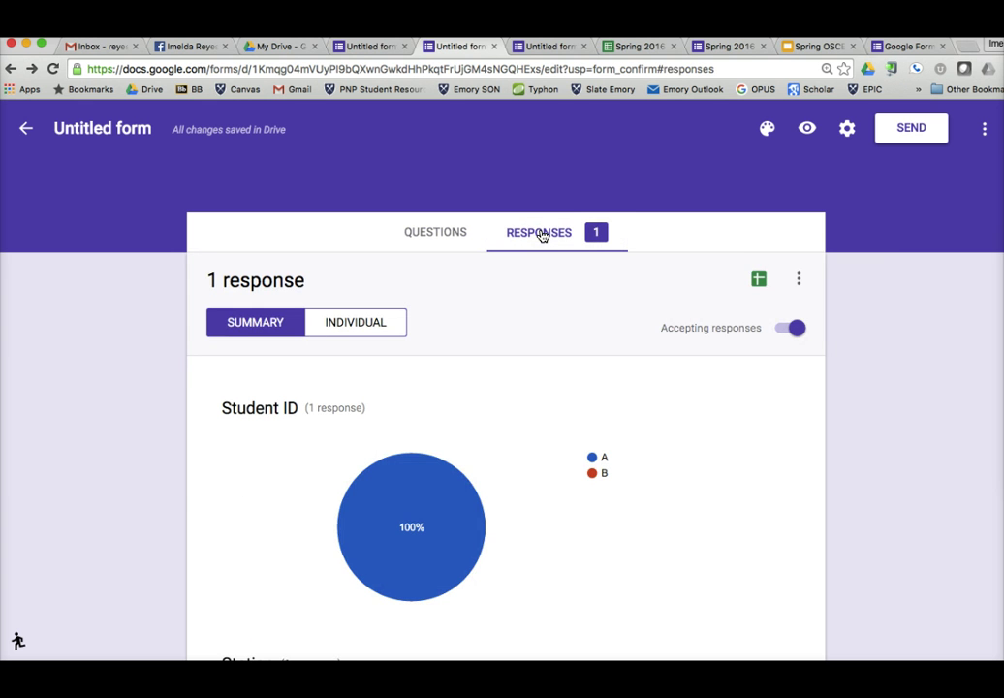
left_click(758, 281)
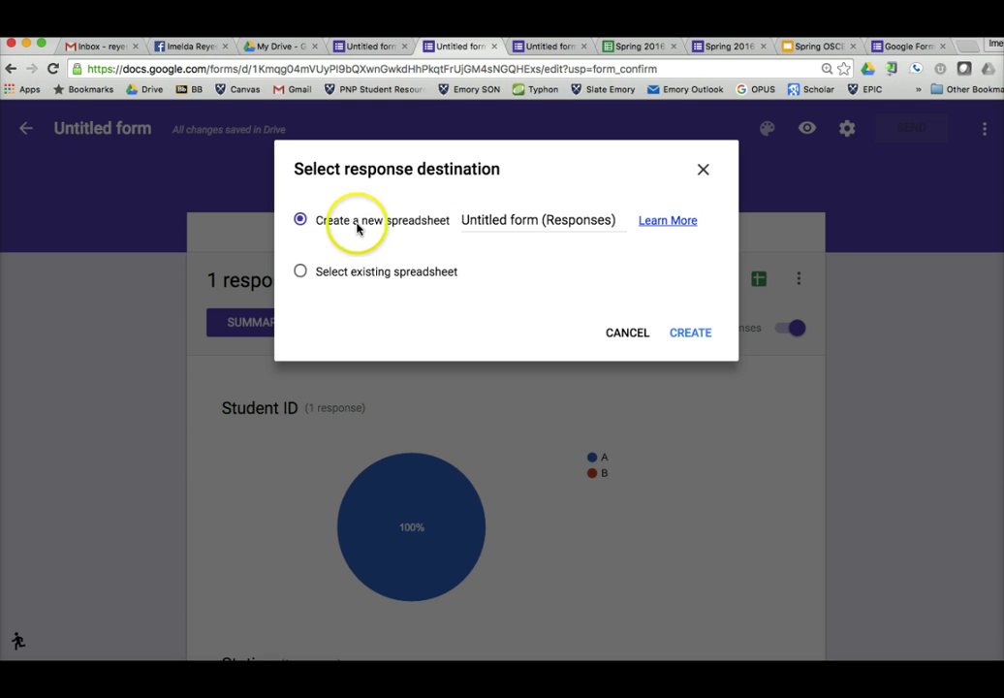
left_click(485, 219)
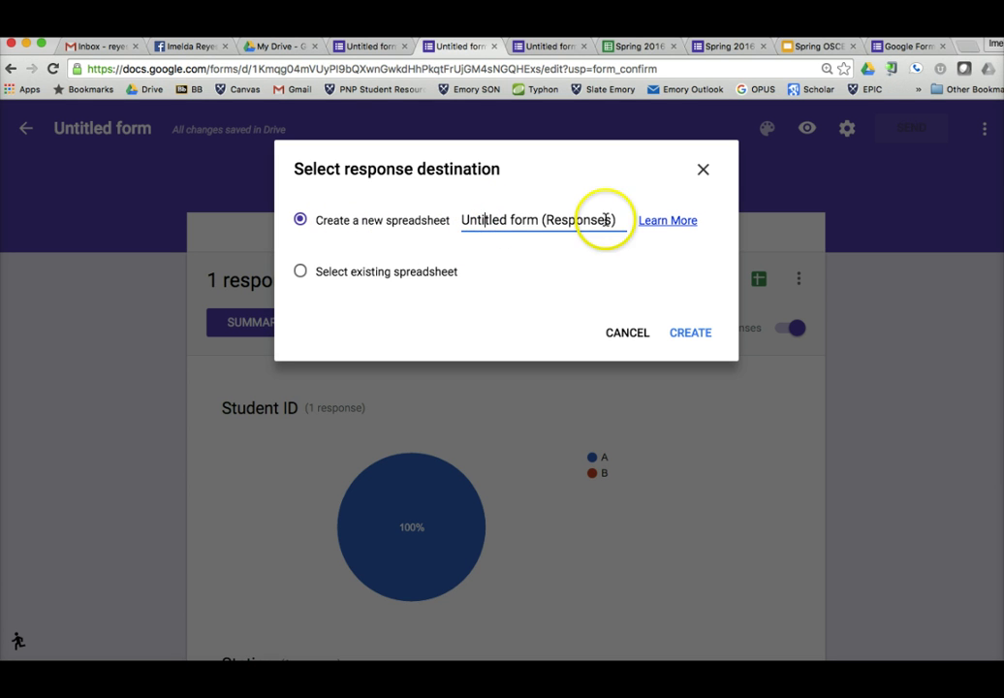
left_click(514, 219)
left_click(372, 221)
type("Sa")
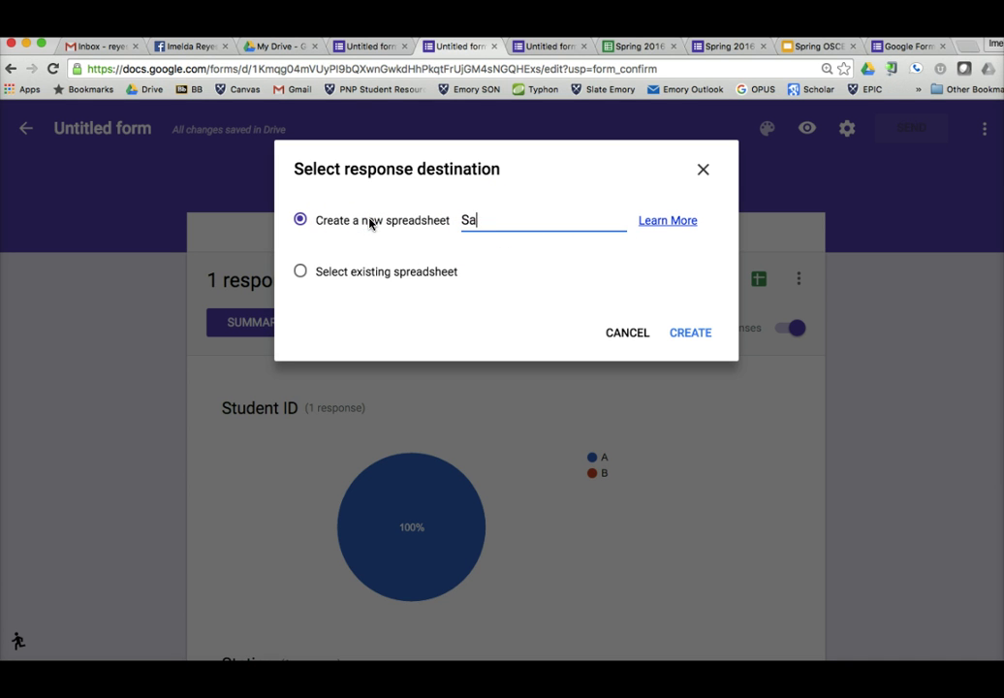
type("mple OSCE")
left_click(690, 331)
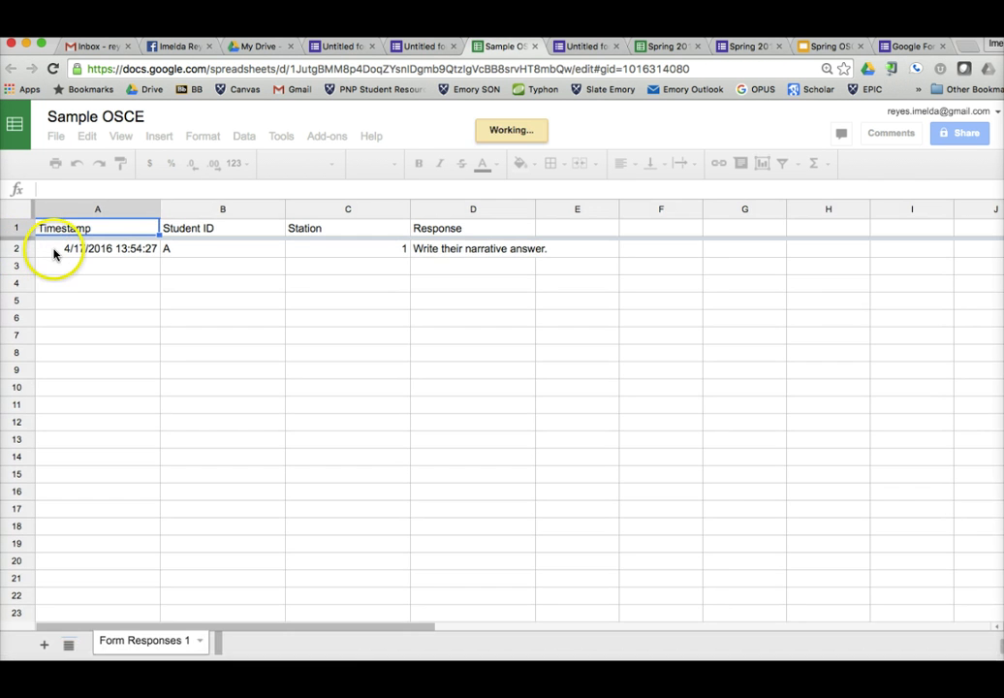
Examine the submitted response's timestamp, Student ID, Station and Response cells in the new spreadsheet
left_click(56, 253)
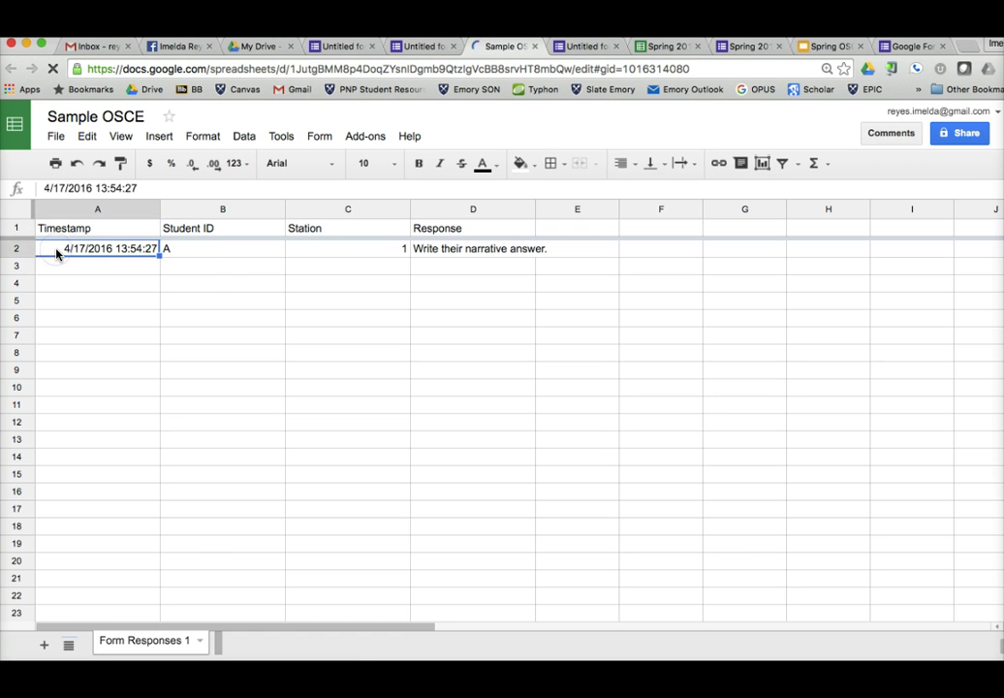
left_click(208, 248)
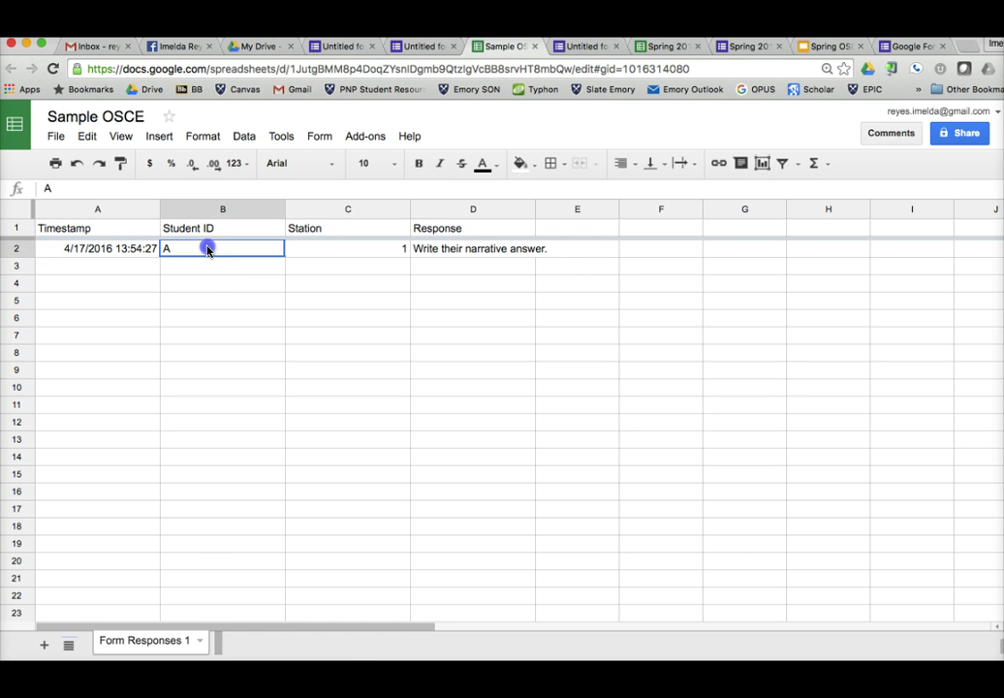
left_click(334, 251)
left_click(452, 252)
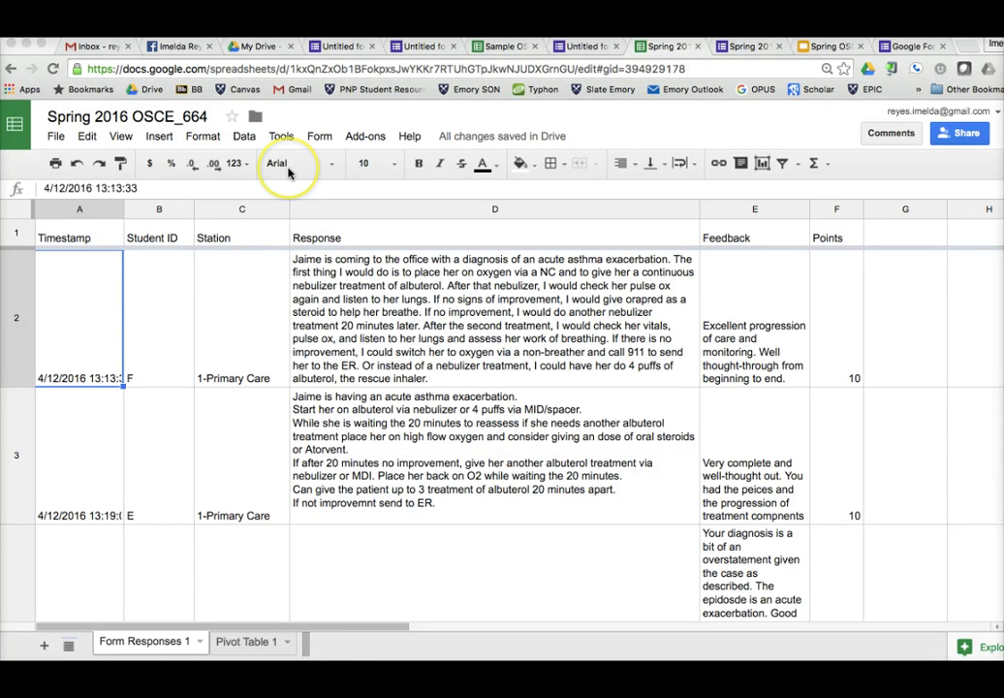
Look at the Feedback and Points columns in the Spring 2016 OSCE_664 spreadsheet
left_click(745, 211)
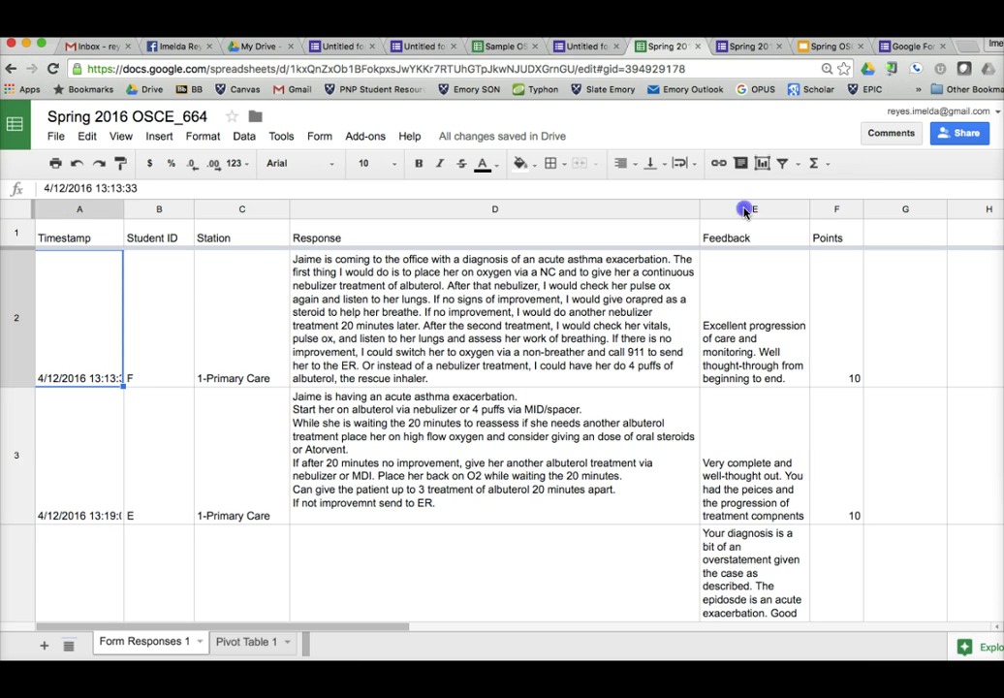
left_click(745, 211)
left_click(833, 209)
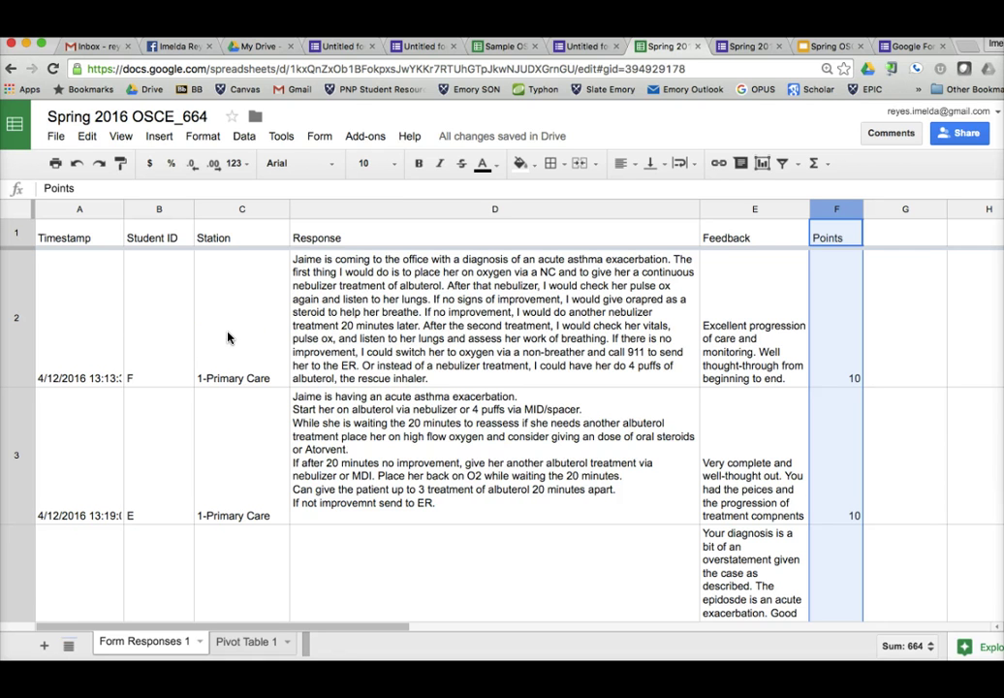
Turn on a filter for the entire Form Responses 1 sheet
left_click(18, 210)
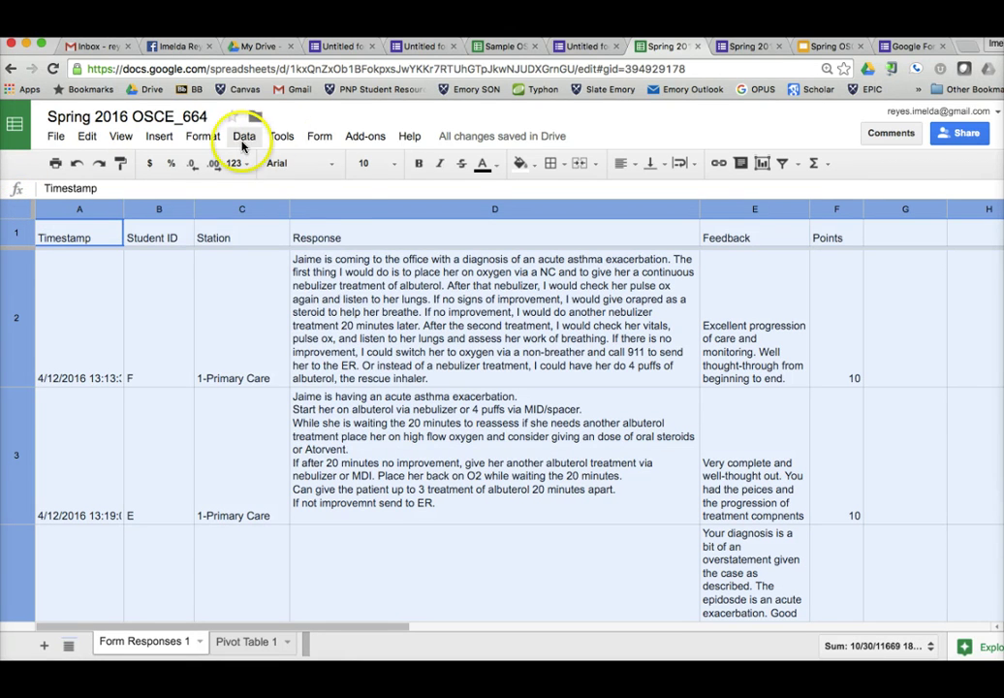
left_click(205, 136)
mouse_move(243, 136)
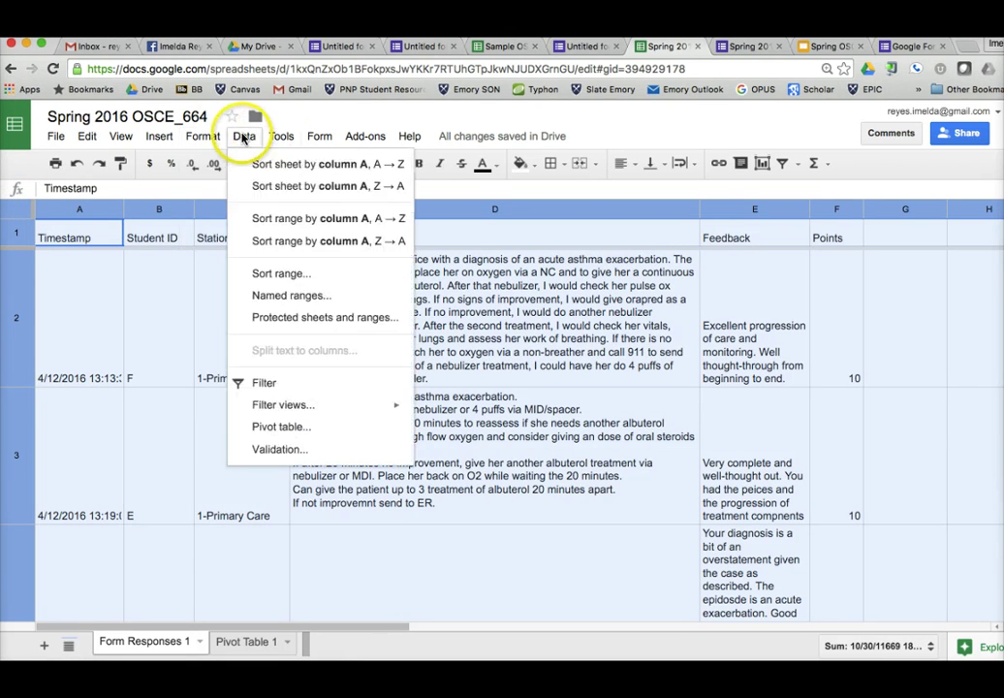
left_click(265, 385)
Filter the Station column to show only the 1-Primary Care responses
left_click(282, 225)
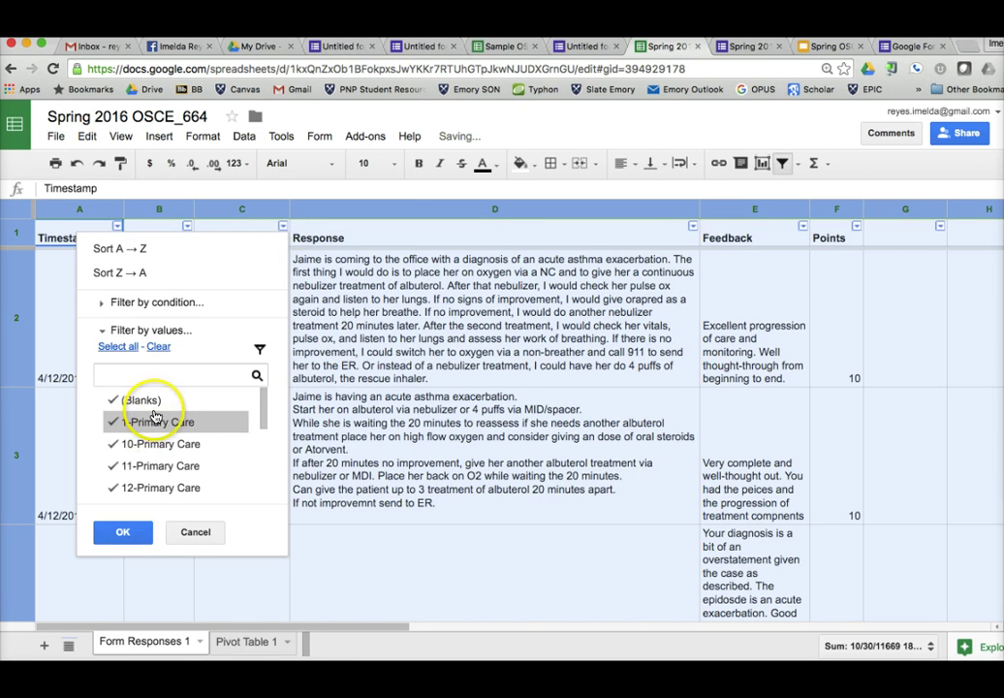
left_click(158, 346)
left_click(150, 421)
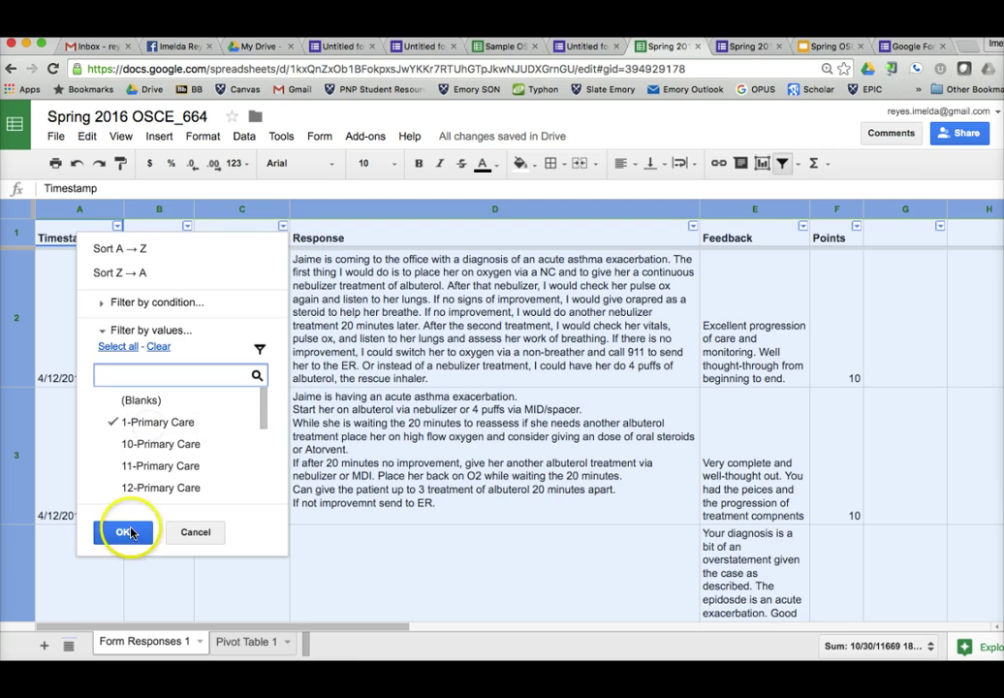
left_click(127, 533)
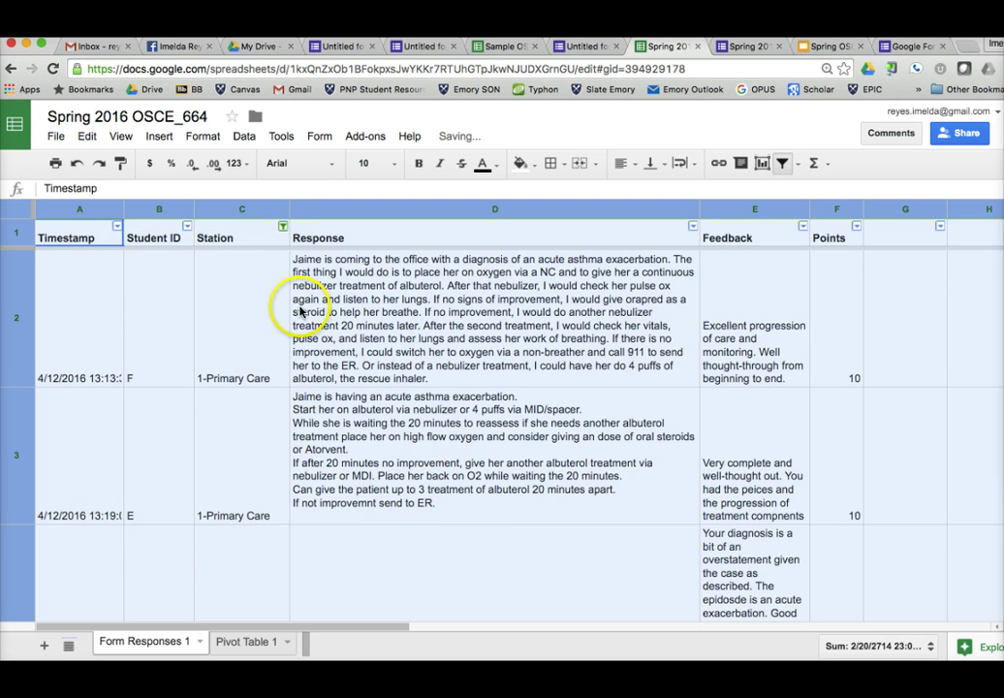
Select all values again in the Station column's filter and apply it
left_click(281, 226)
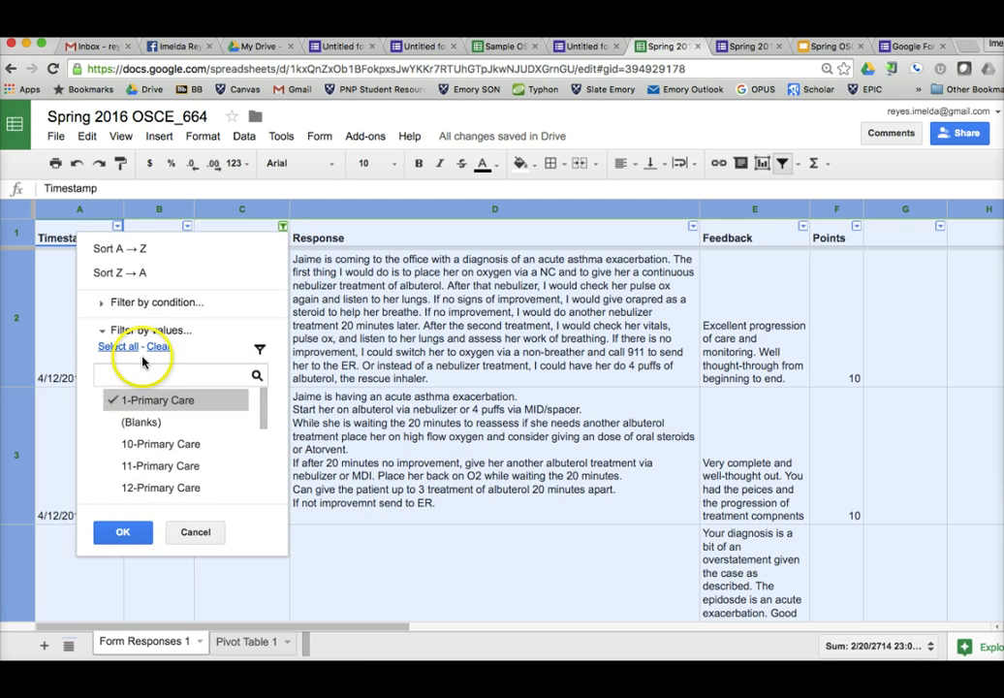
left_click(115, 346)
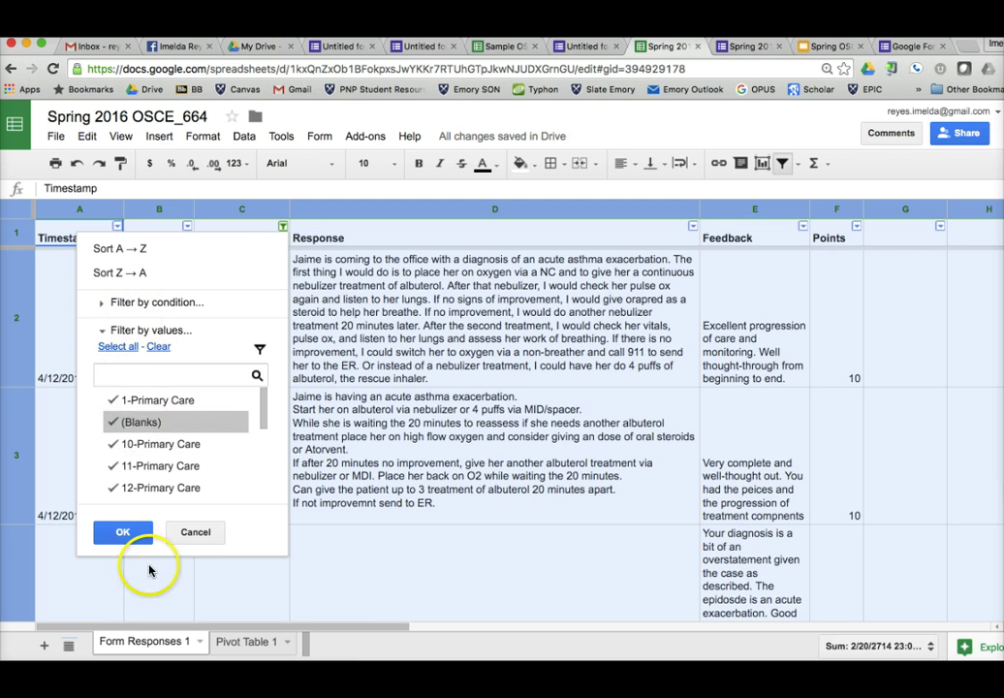
left_click(123, 532)
Filter the Student ID column to show only student B's responses
left_click(188, 227)
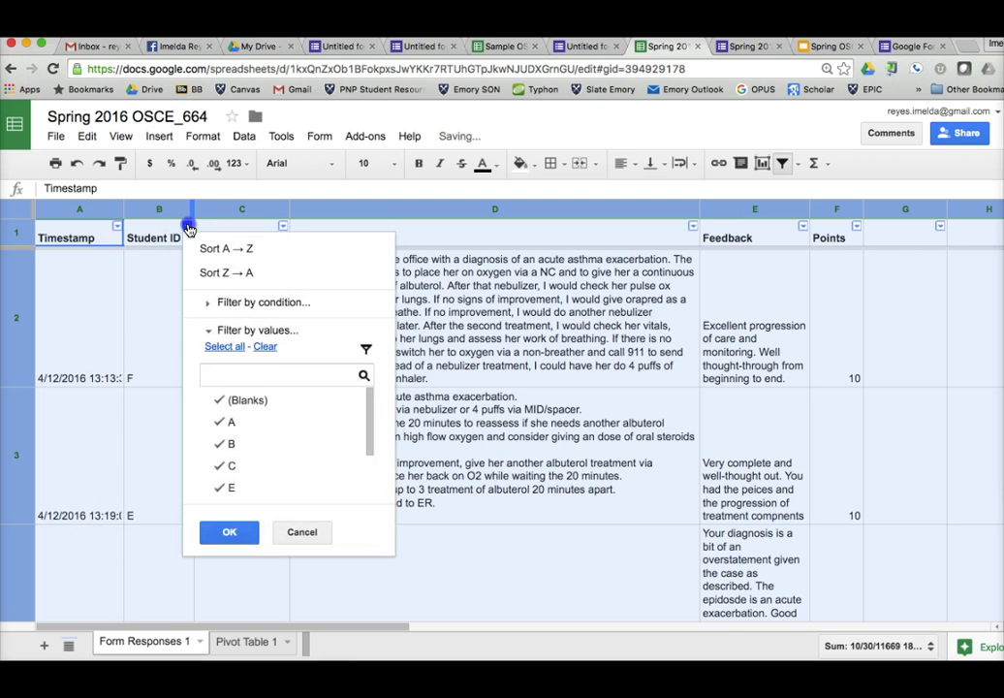
left_click(264, 346)
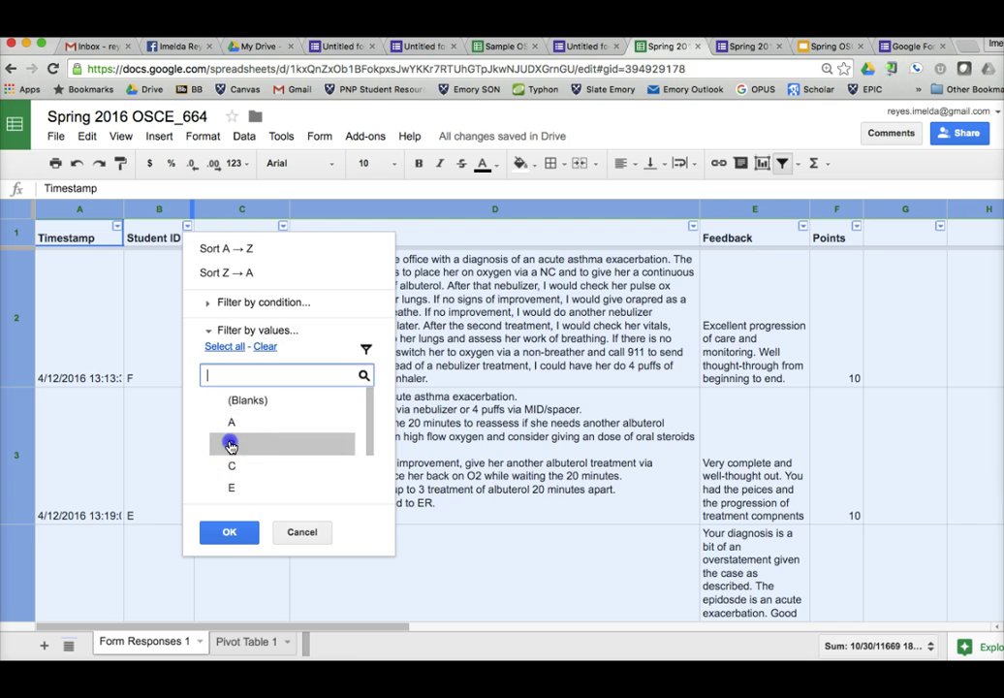
left_click(231, 445)
left_click(229, 532)
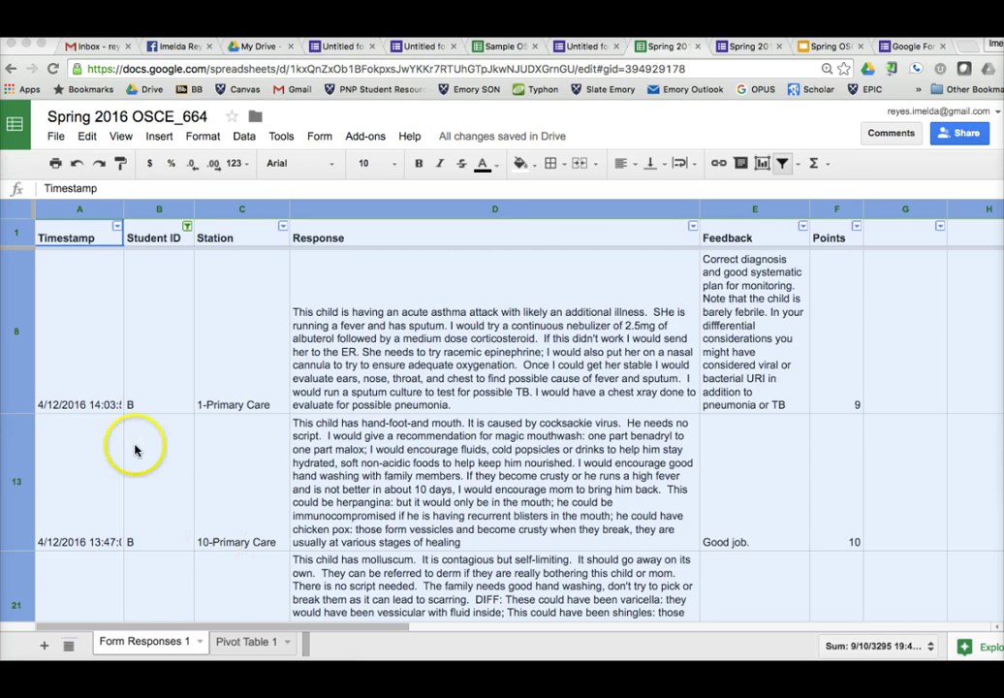
Create a pivot table from the entire Form Responses 1 sheet
left_click(19, 208)
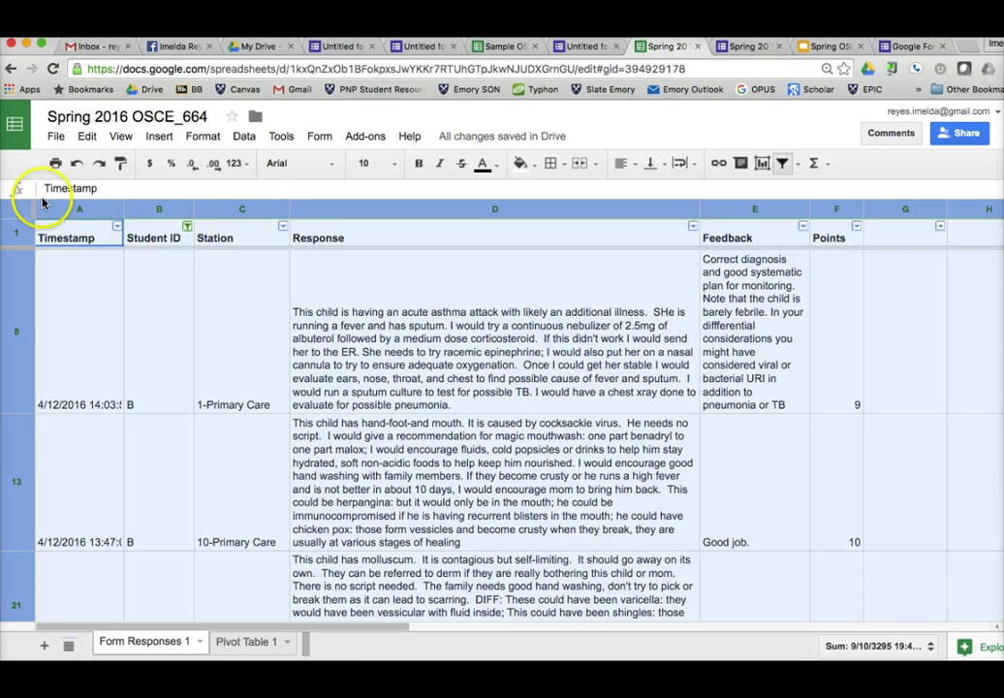
left_click(242, 135)
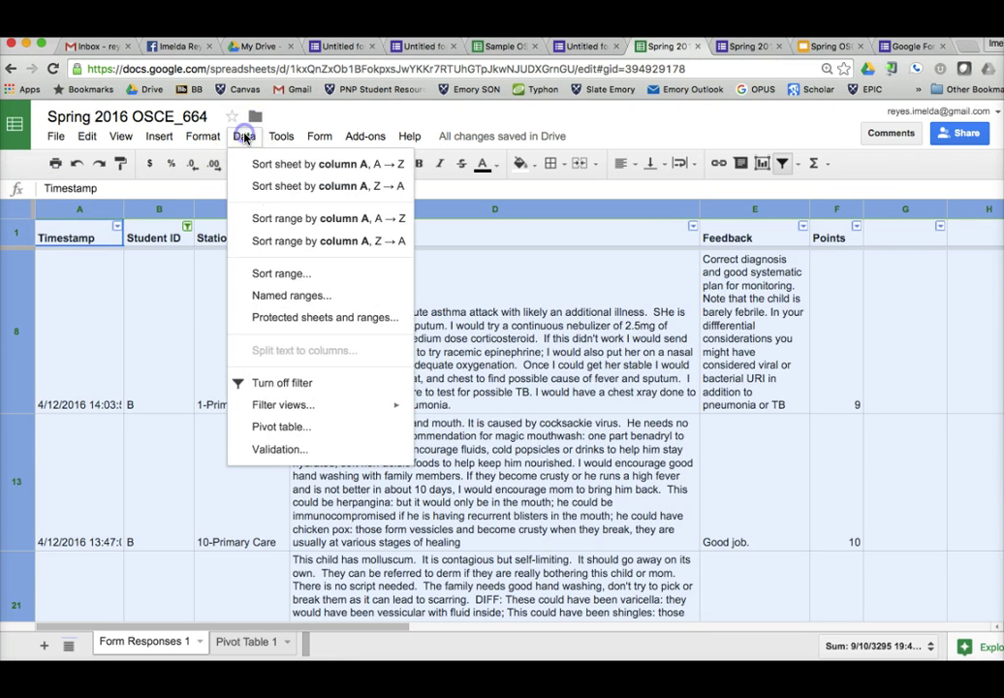
left_click(280, 429)
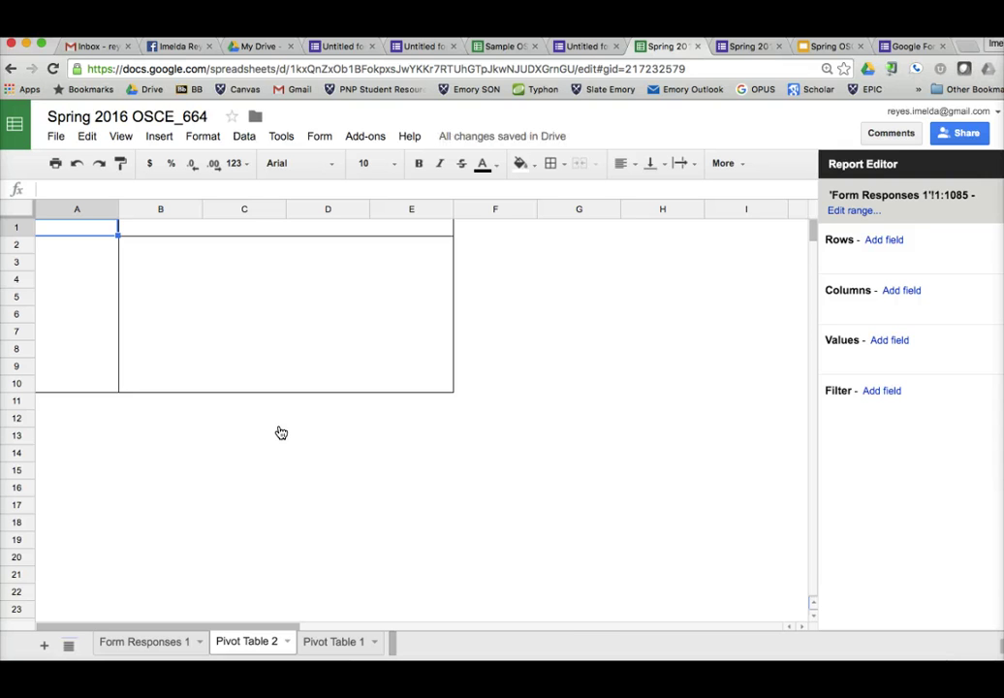
left_click(272, 301)
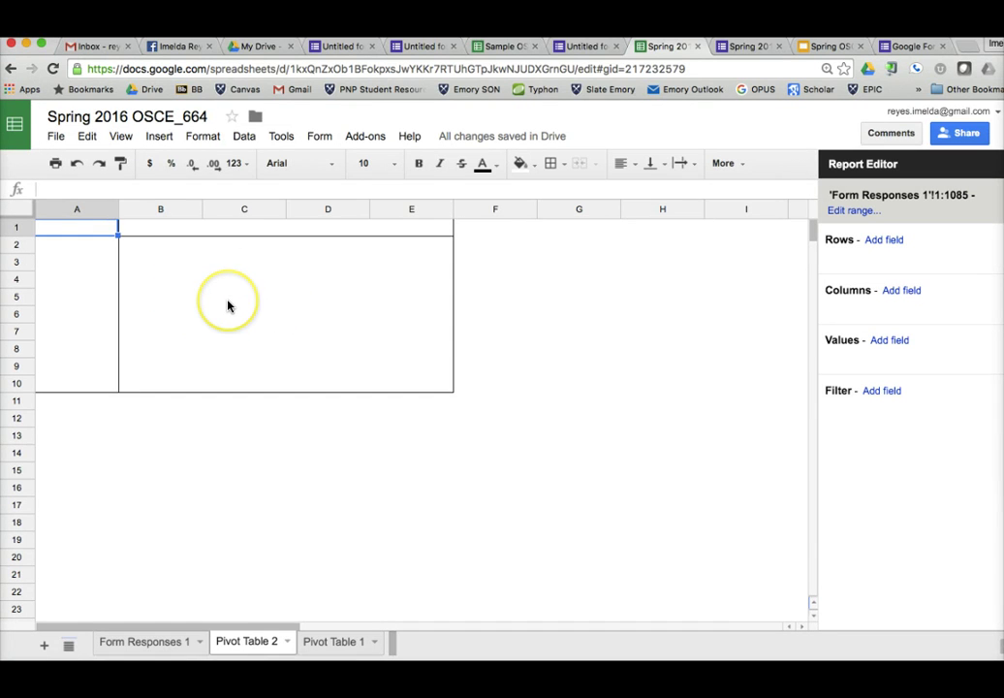
left_click(227, 300)
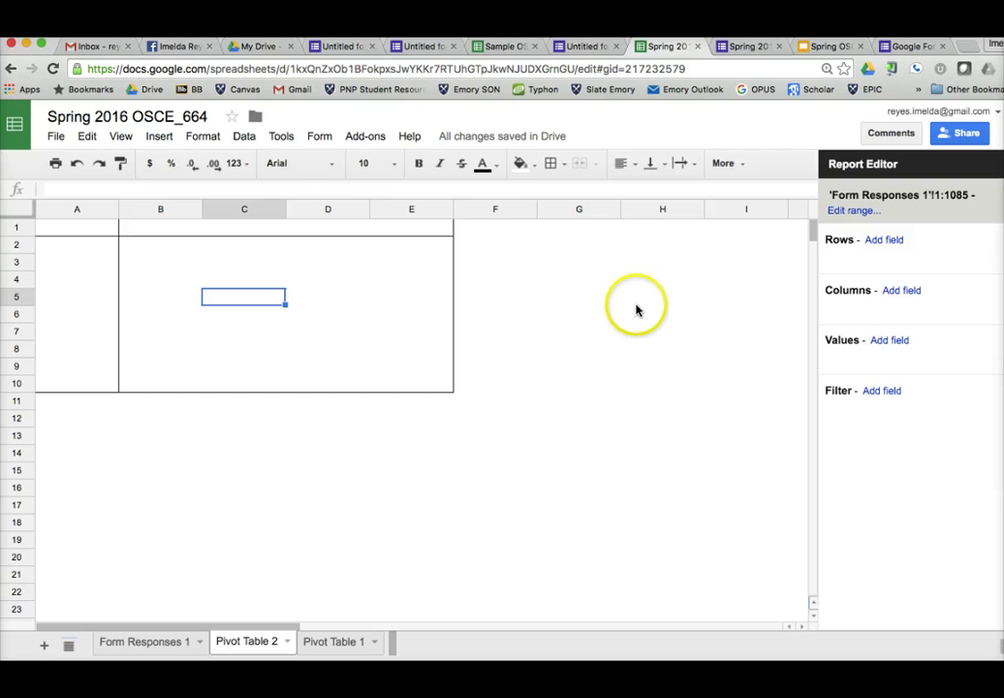
Add Timestamp as a row field of the pivot table and turn off its totals
left_click(884, 240)
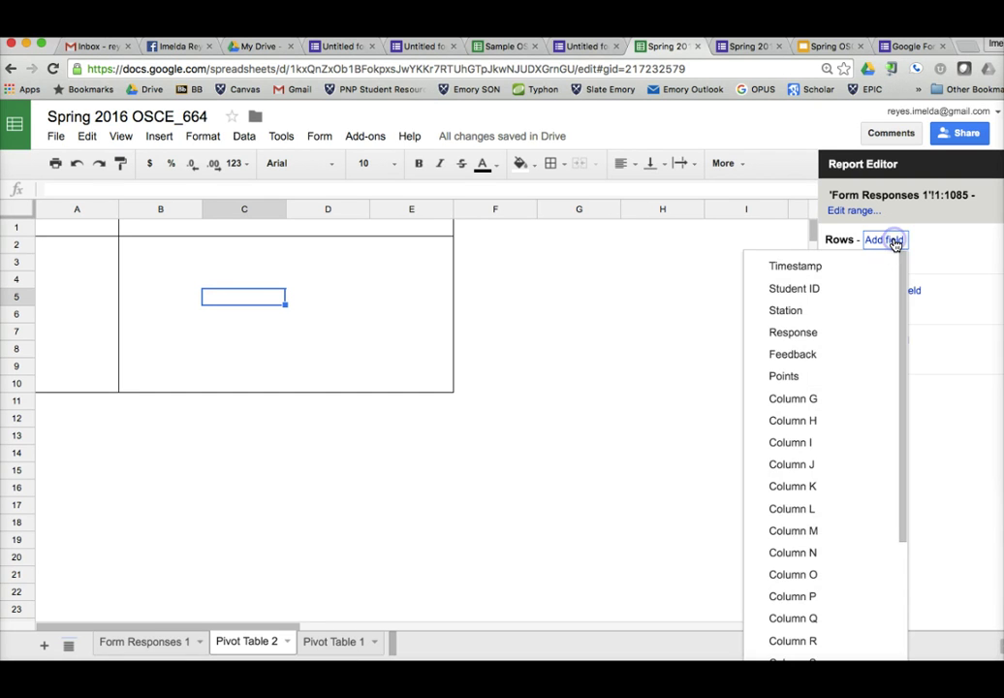
left_click(825, 269)
left_click(842, 344)
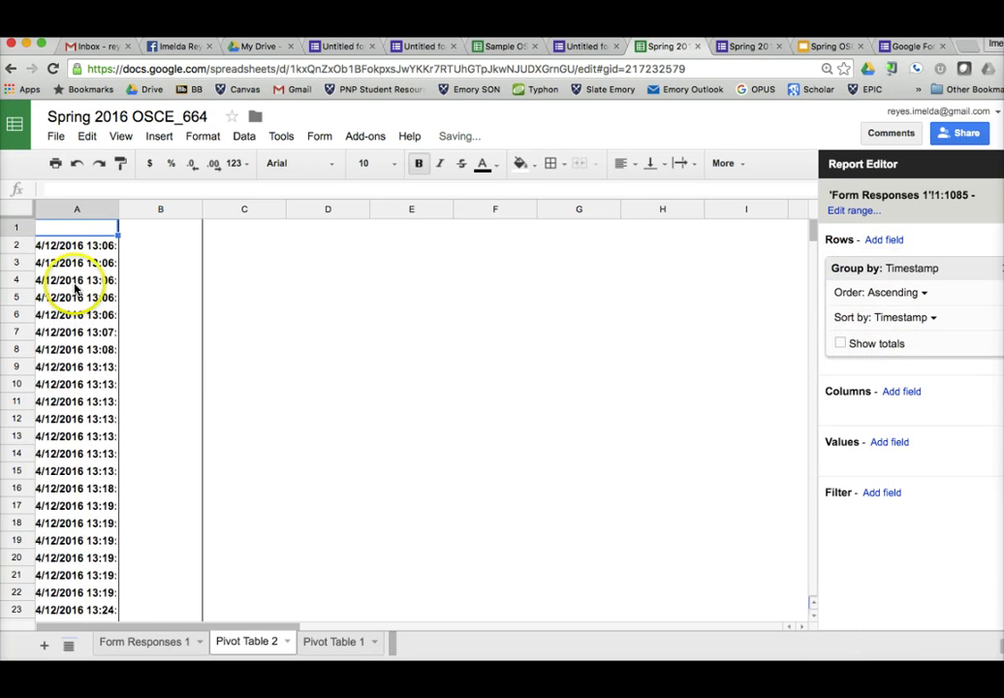
Add Student ID, Station and Response as further row fields of the pivot table
left_click(882, 239)
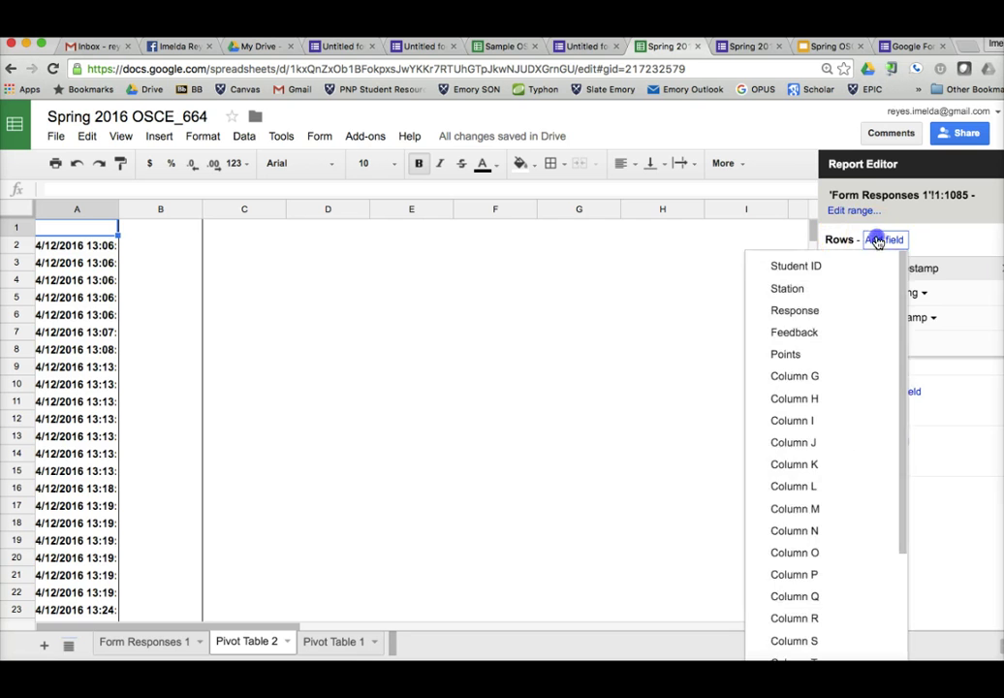
left_click(814, 263)
left_click(886, 243)
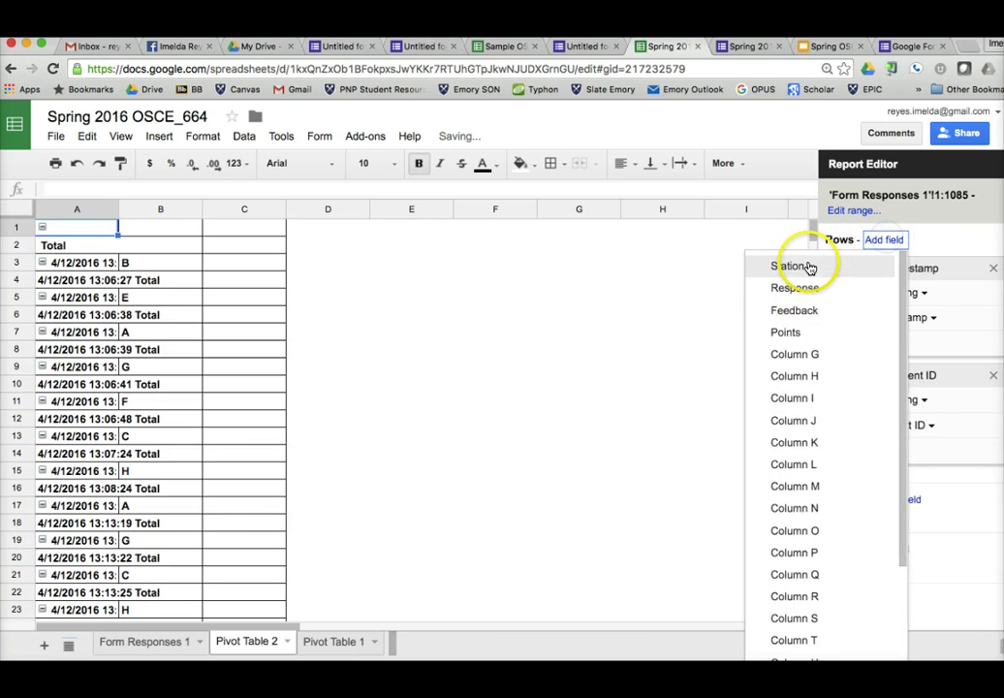
left_click(812, 264)
left_click(884, 240)
left_click(811, 271)
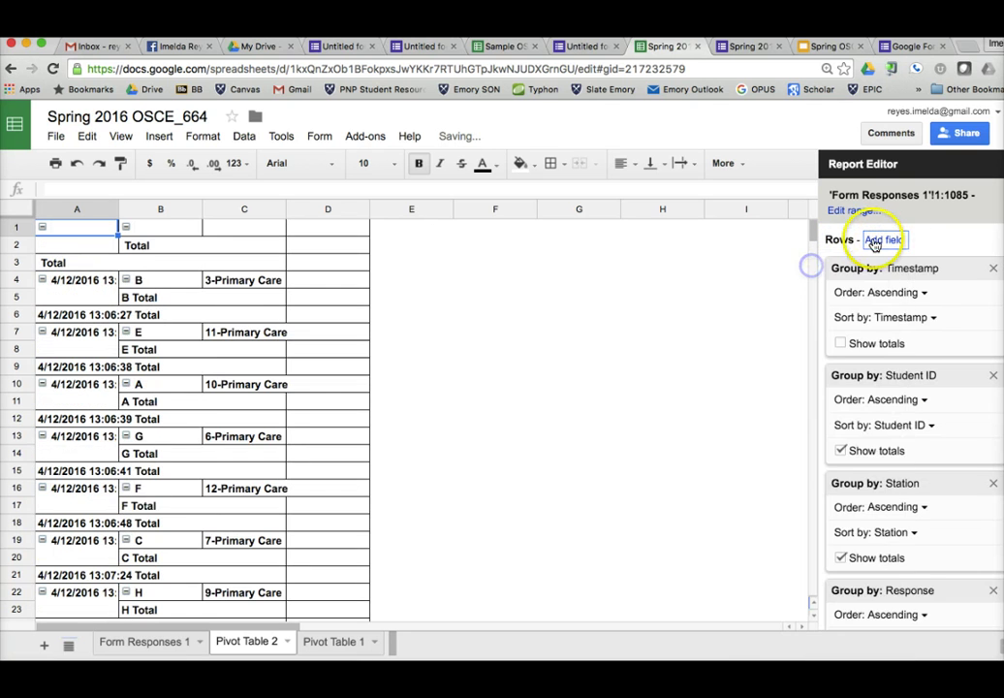
Add Feedback and Points as further row fields of the pivot table
left_click(875, 239)
left_click(802, 267)
left_click(877, 240)
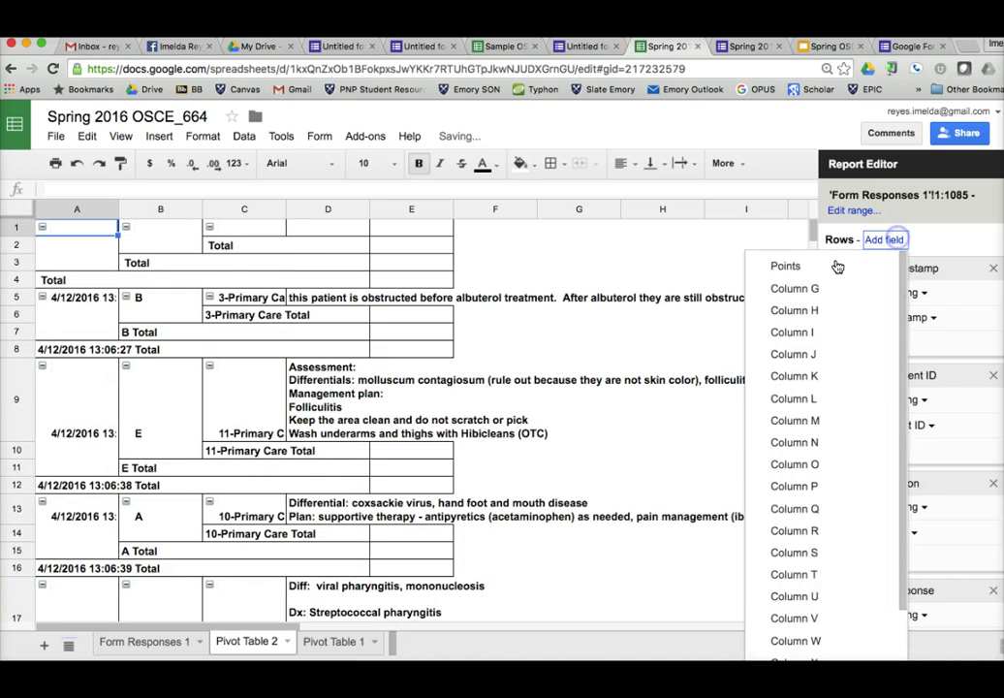
left_click(840, 271)
Turn off totals for the Student ID, Station, Response, Feedback and Points row fields
left_click(840, 450)
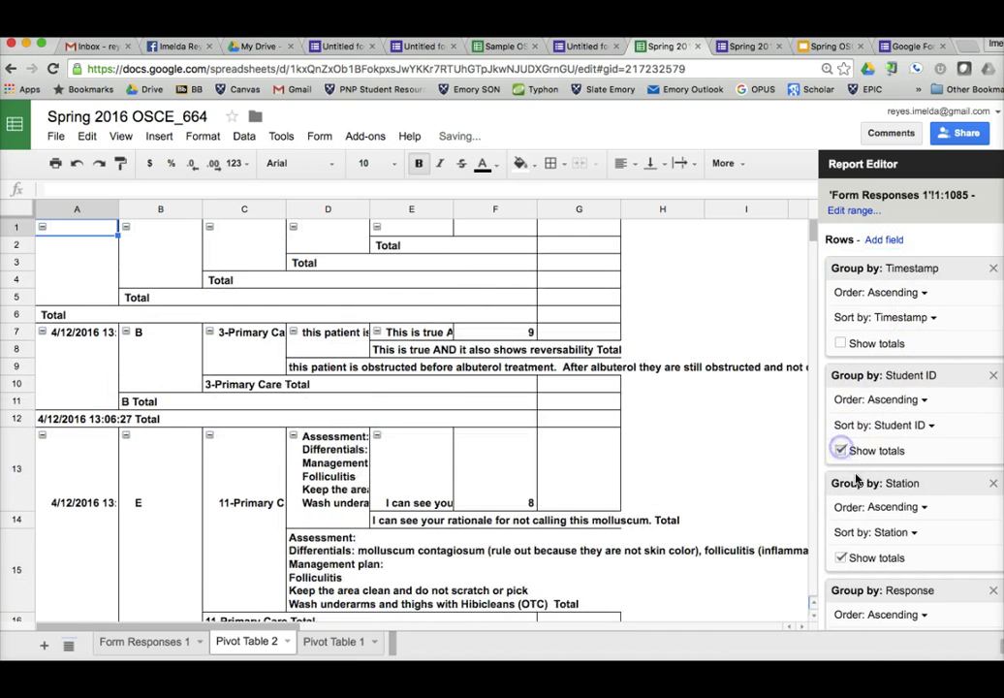
left_click(841, 558)
scroll(847, 550, "down", 3)
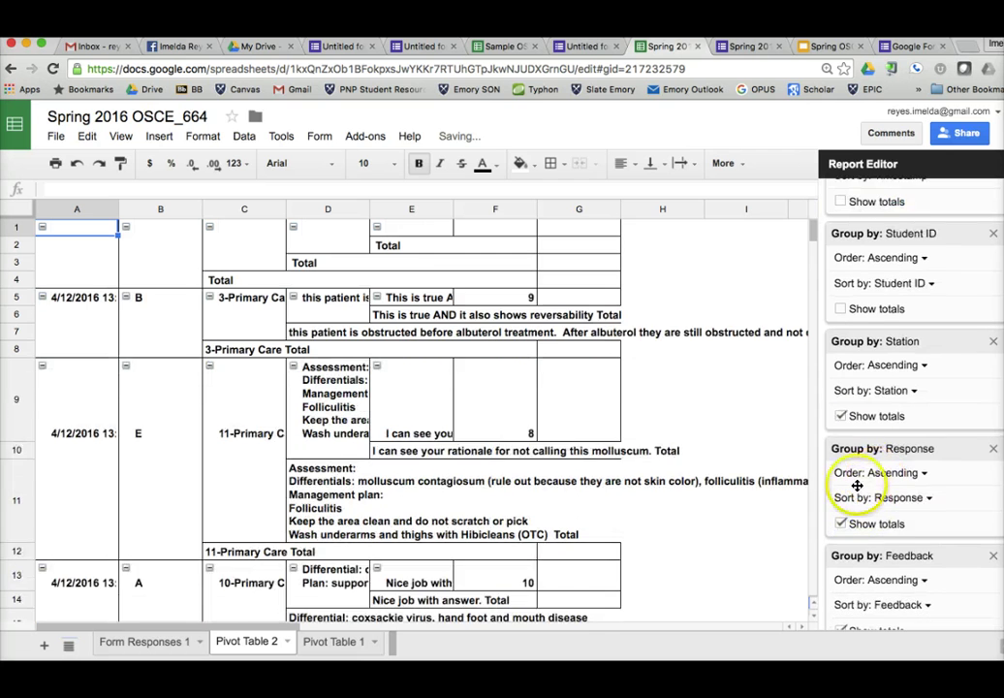
left_click(839, 415)
left_click(841, 523)
scroll(853, 512, "down", 4)
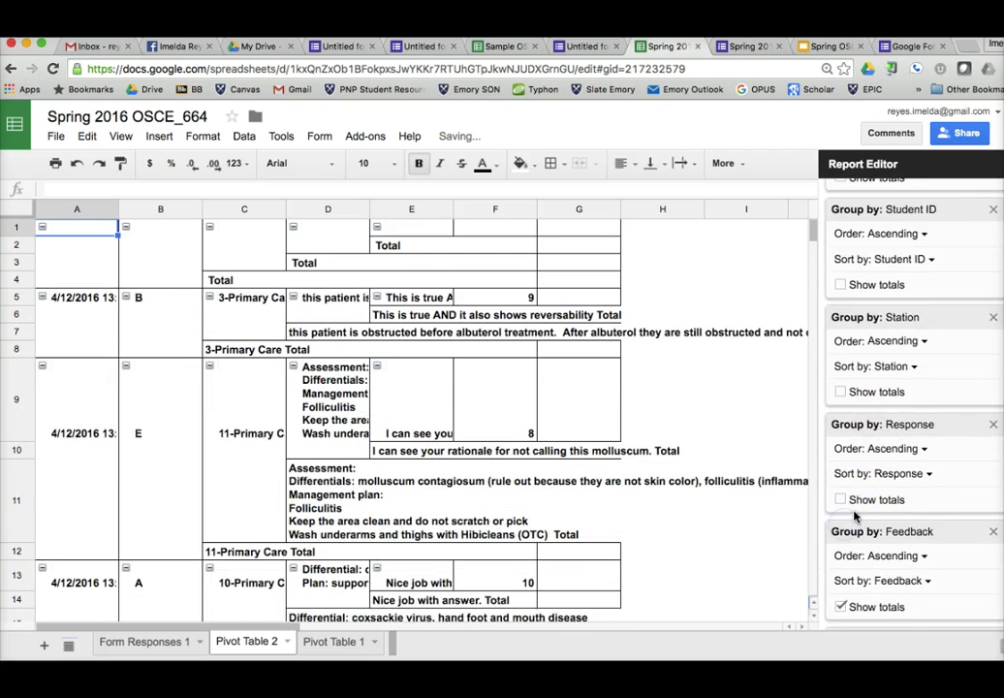
left_click(840, 429)
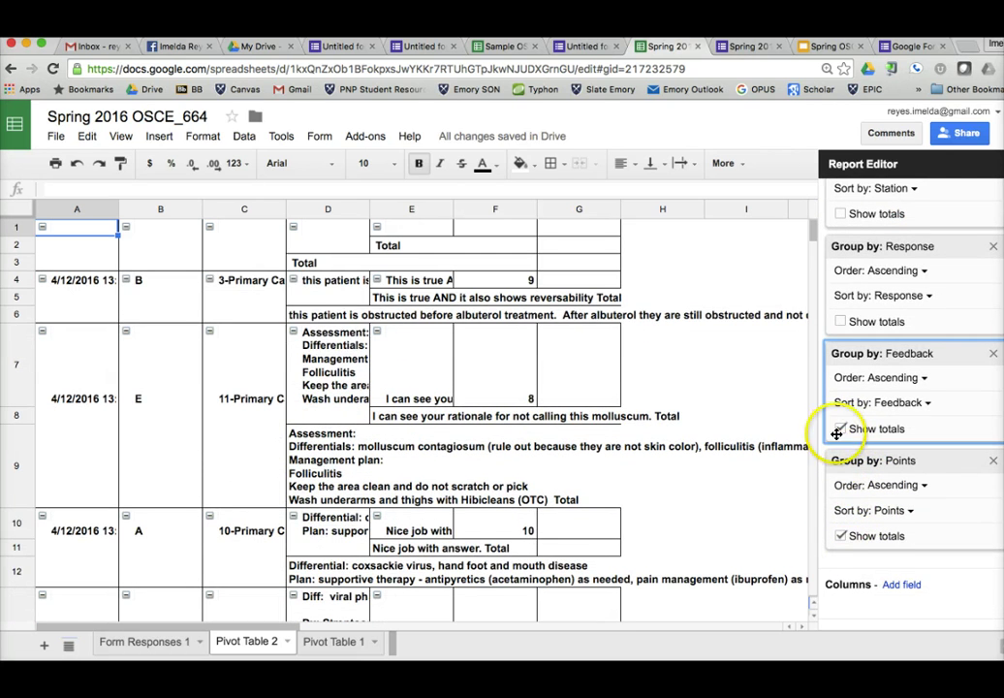
left_click(843, 537)
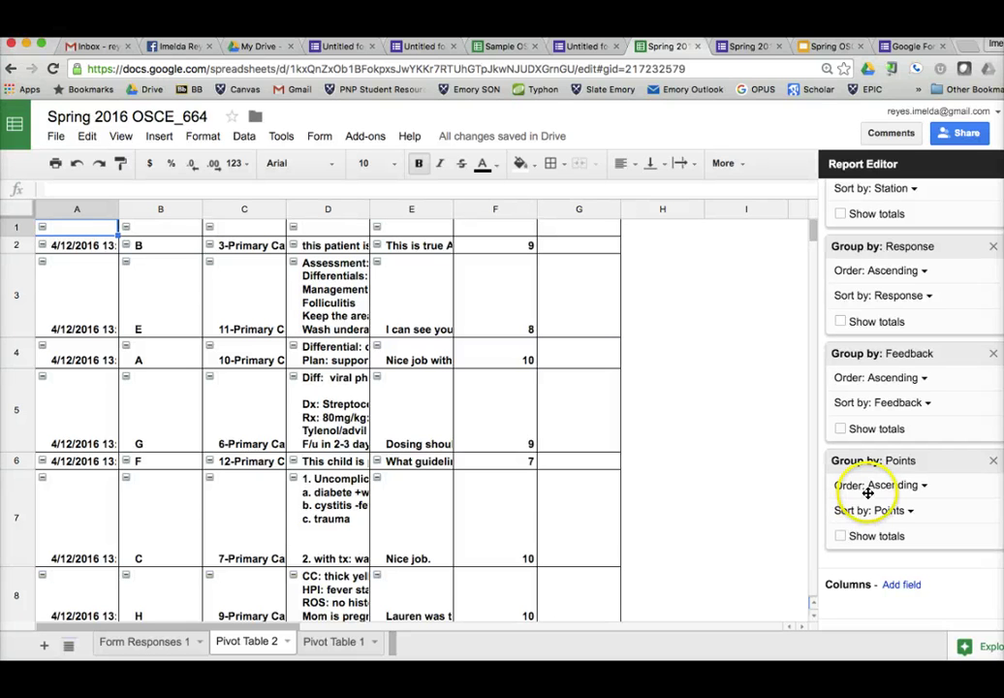
Add Points as a value field of the pivot table, summarized by SUM
scroll(858, 489, "down", 2)
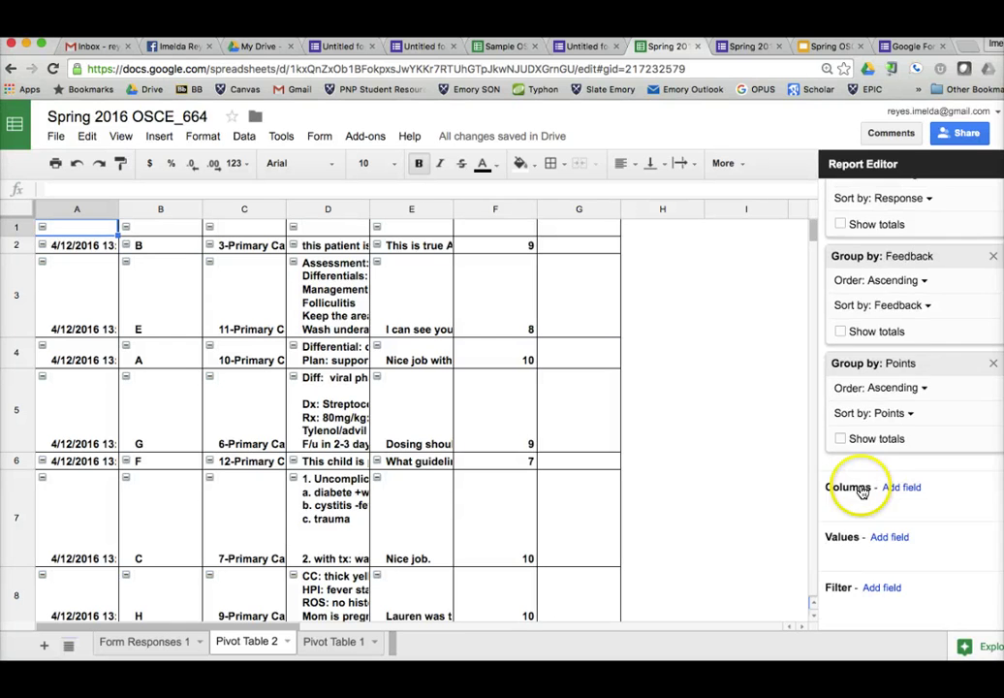
left_click(884, 539)
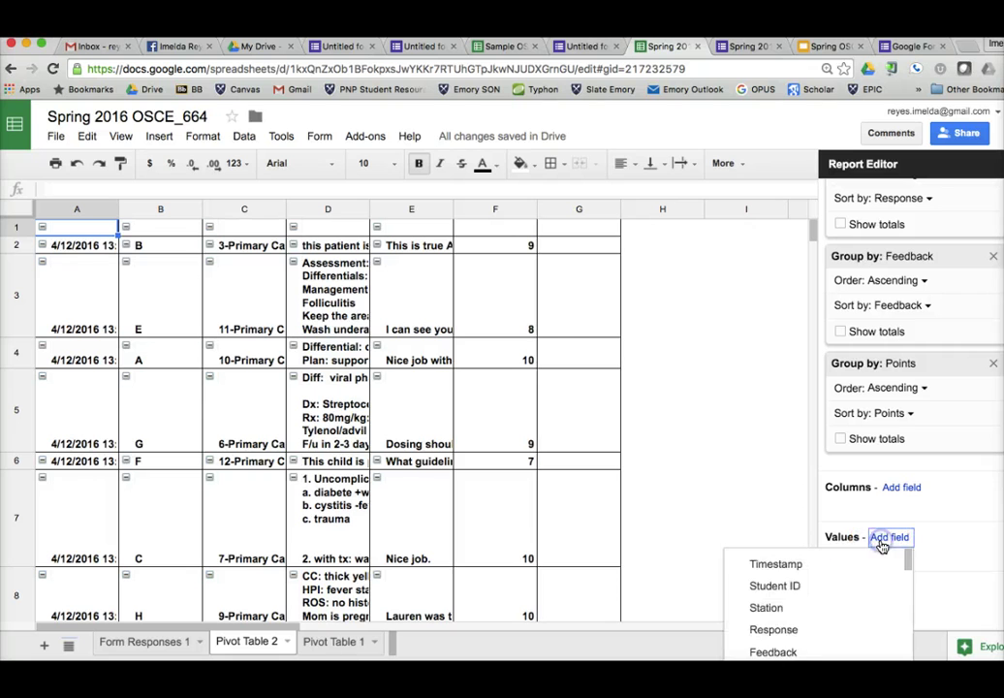
left_click(819, 640)
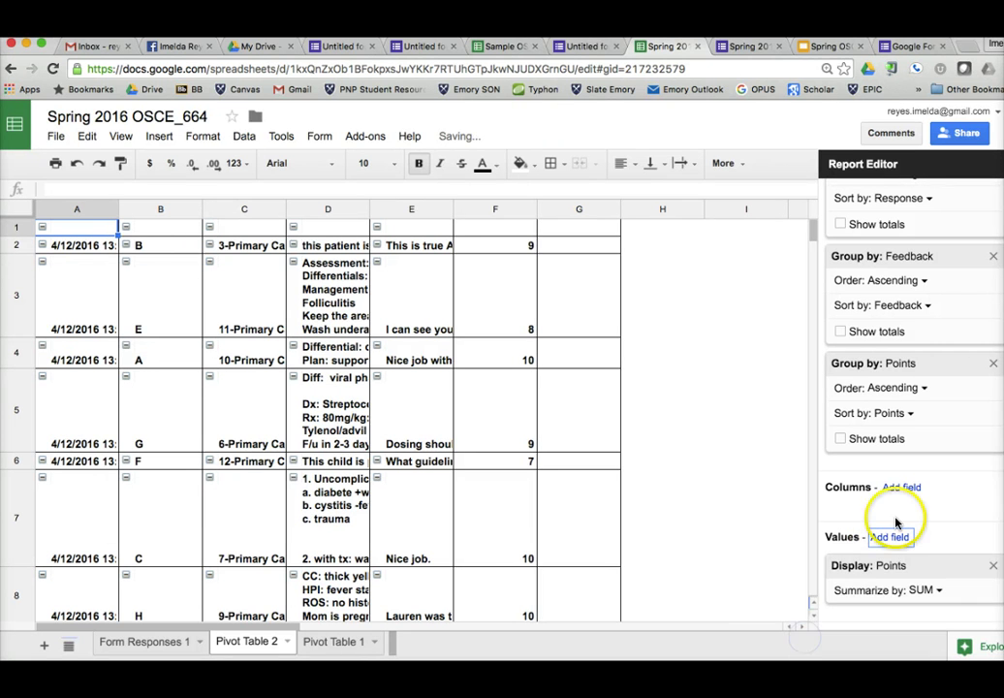
left_click(893, 539)
left_click(889, 536)
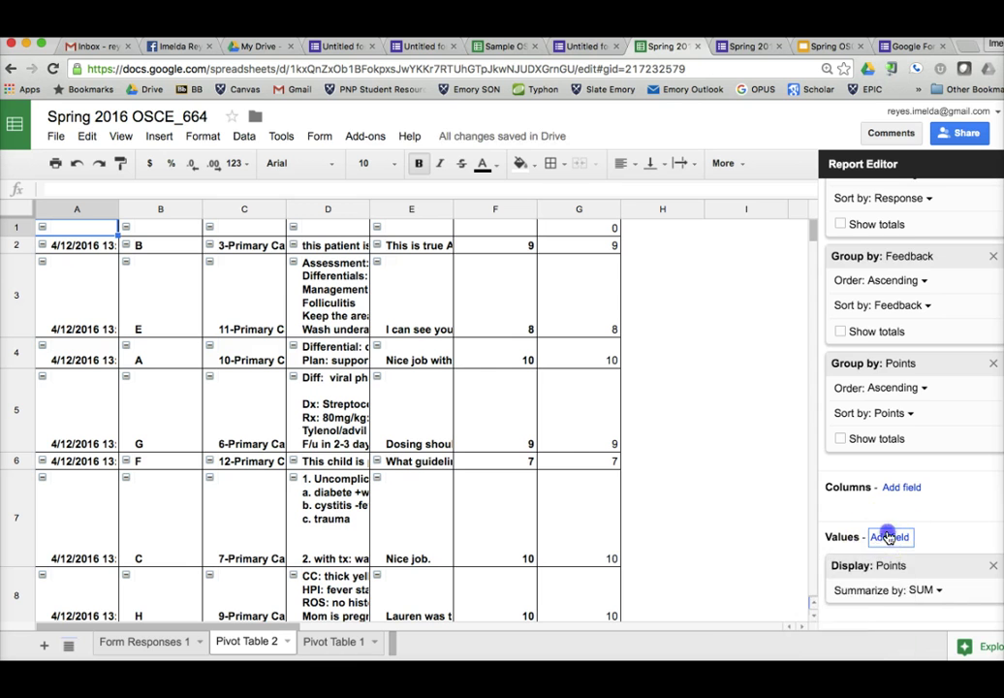
Add Student ID as a filter field of the pivot table
scroll(911, 532, "down", 1)
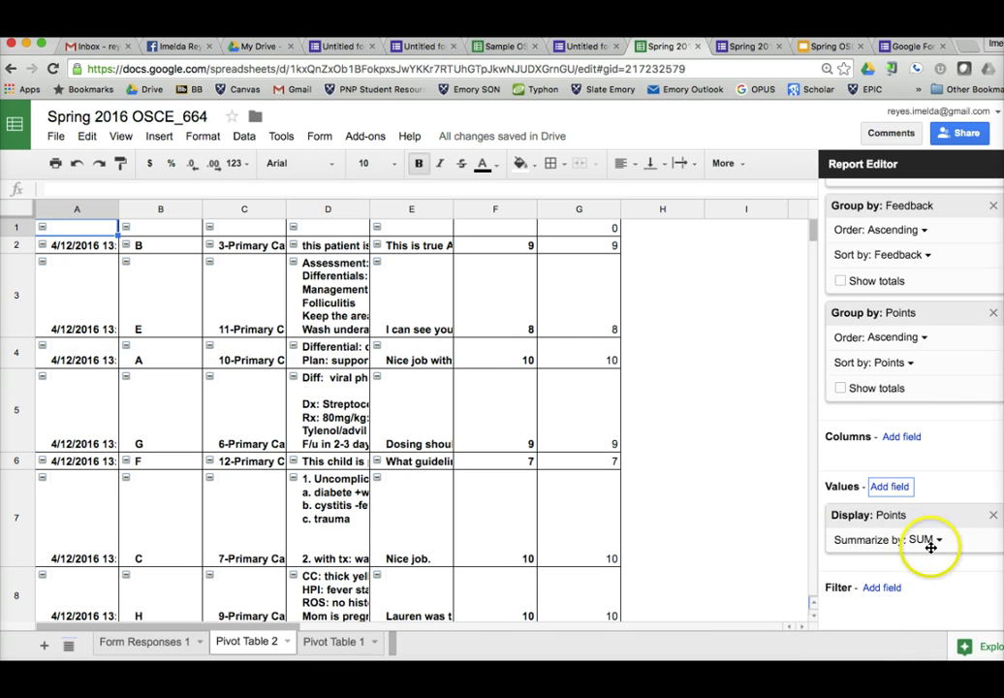
left_click(884, 587)
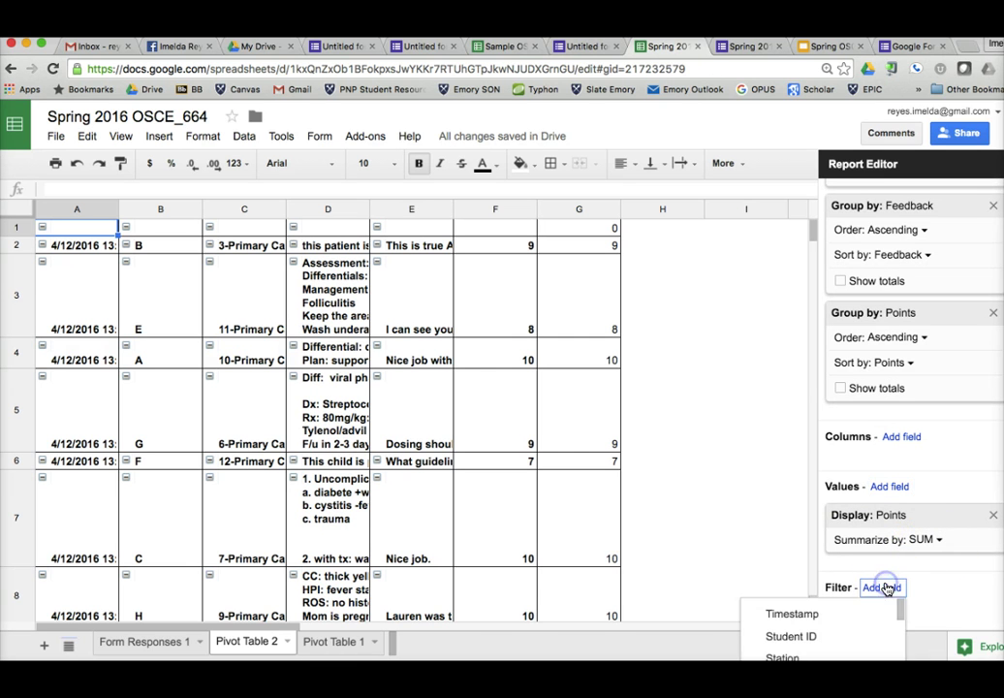
left_click(818, 637)
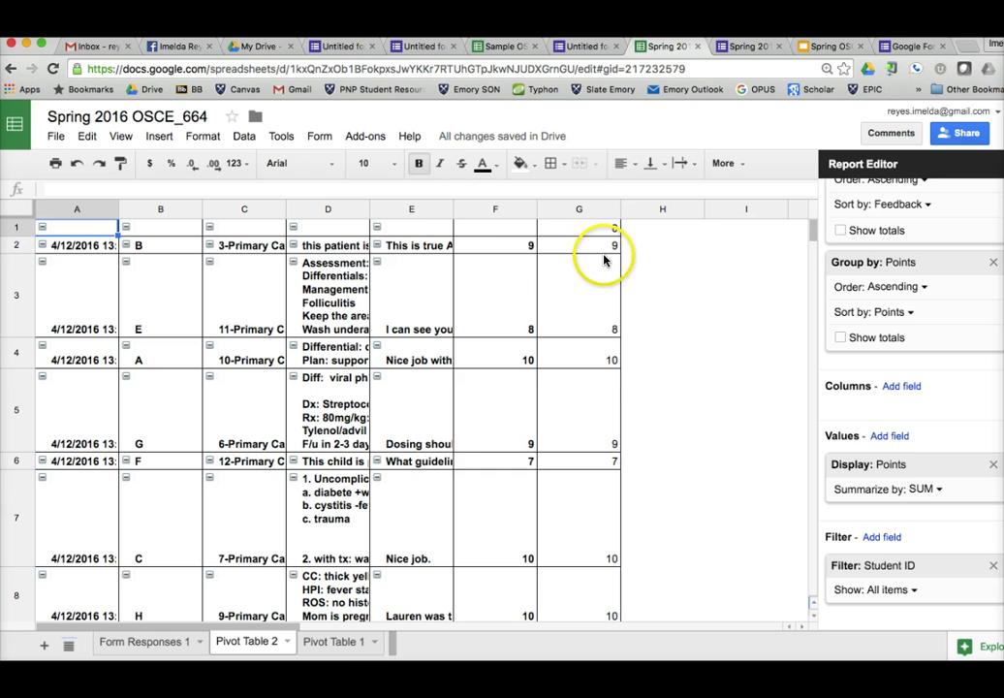
Total the summed points in column G with a SUM formula in cell G86, below the last pivot table row
left_click(515, 249)
left_click(595, 250)
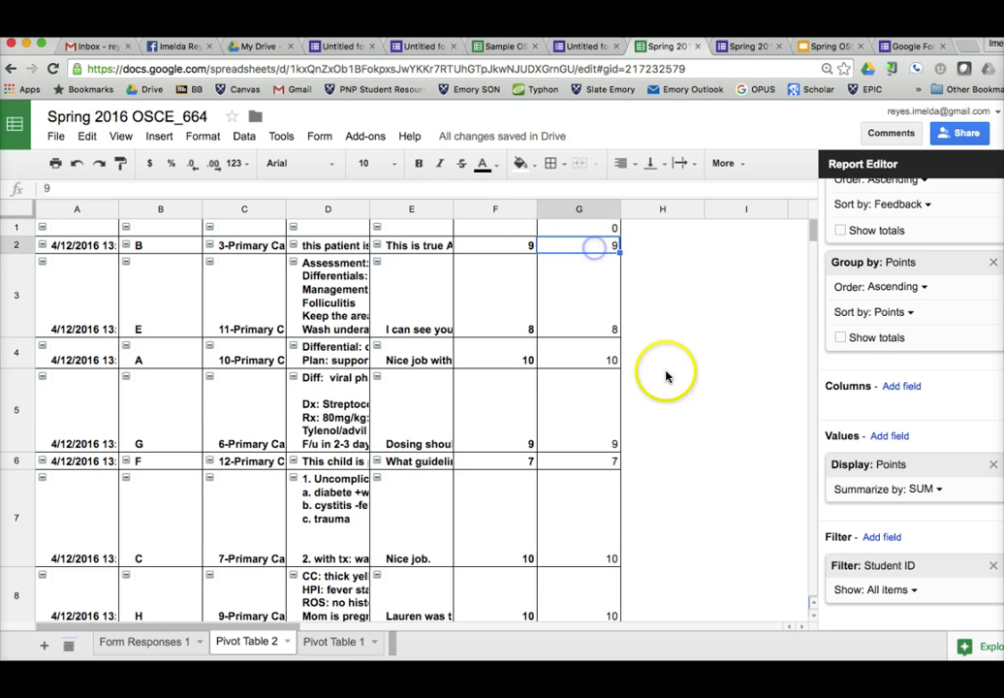
scroll(659, 383, "down", 20)
scroll(635, 393, "up", 5)
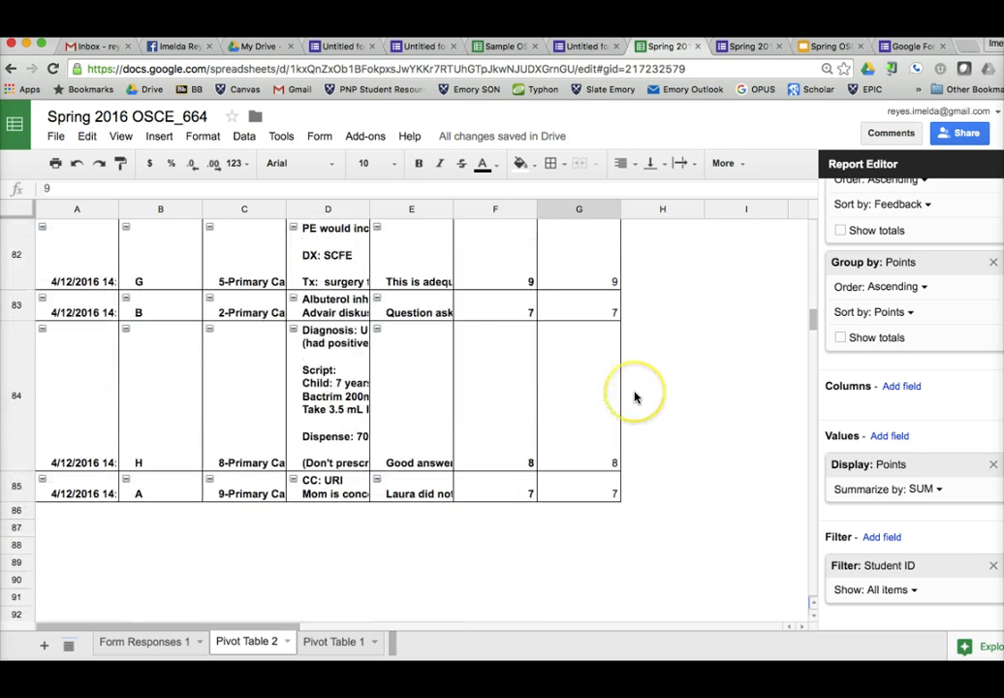
scroll(620, 407, "down", 1)
left_click(596, 437)
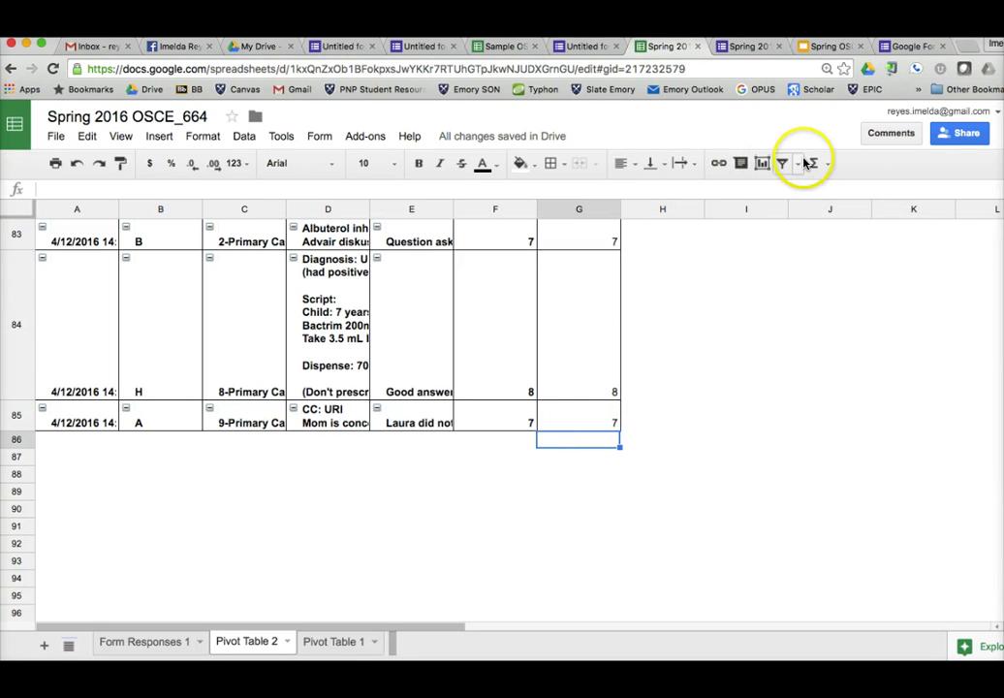
left_click(813, 163)
left_click(822, 194)
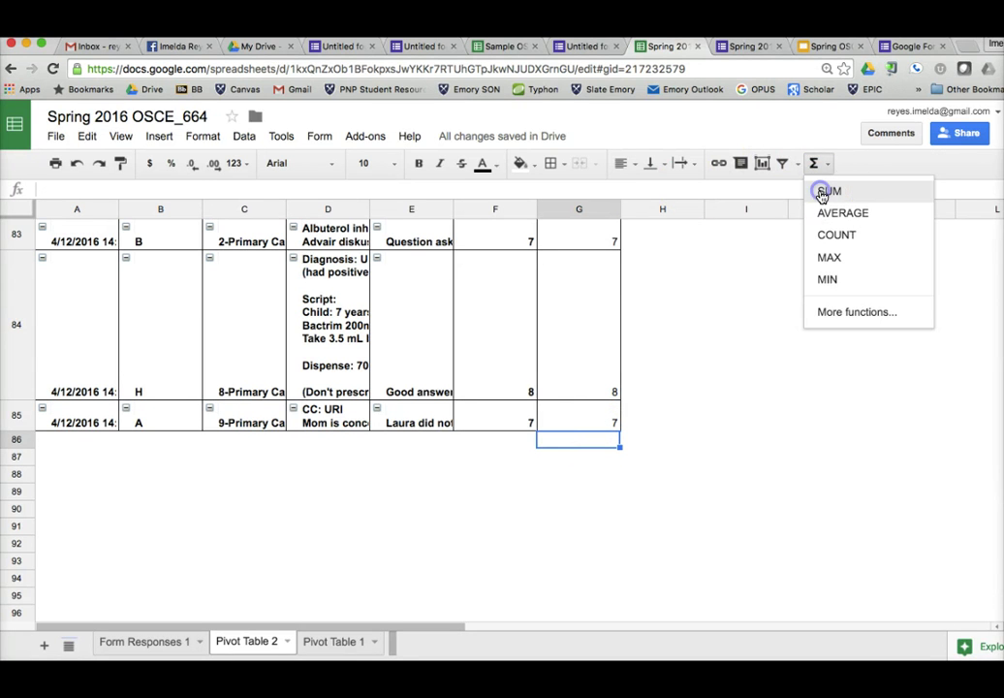
left_click(579, 417)
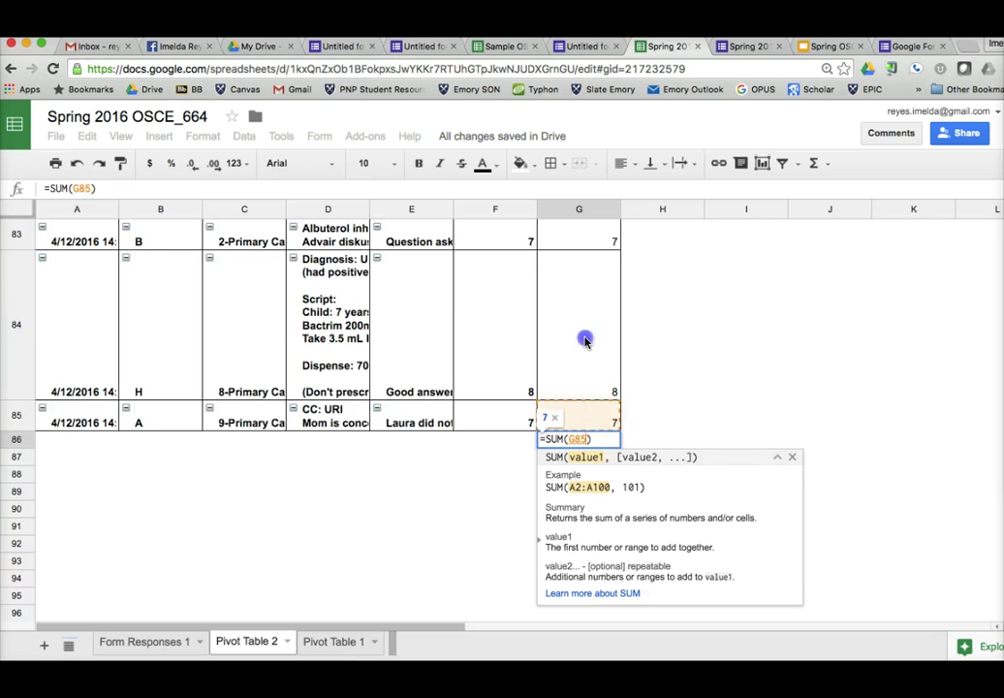
left_click_drag(584, 339, 574, 245)
key("Return")
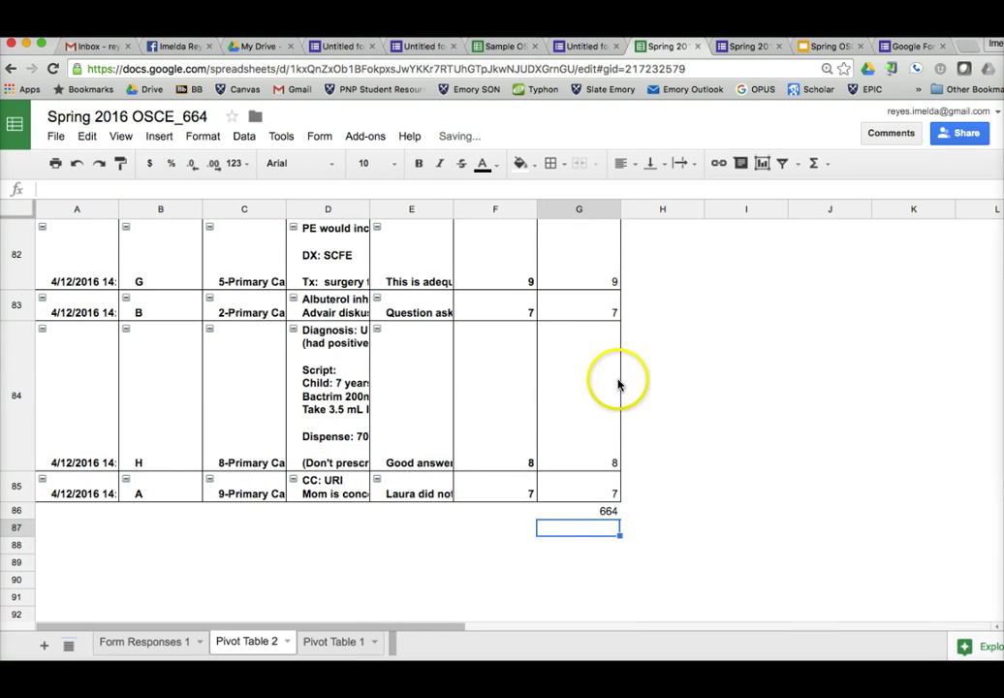
Filter the pivot table by Student ID to show only student A
left_click(307, 287)
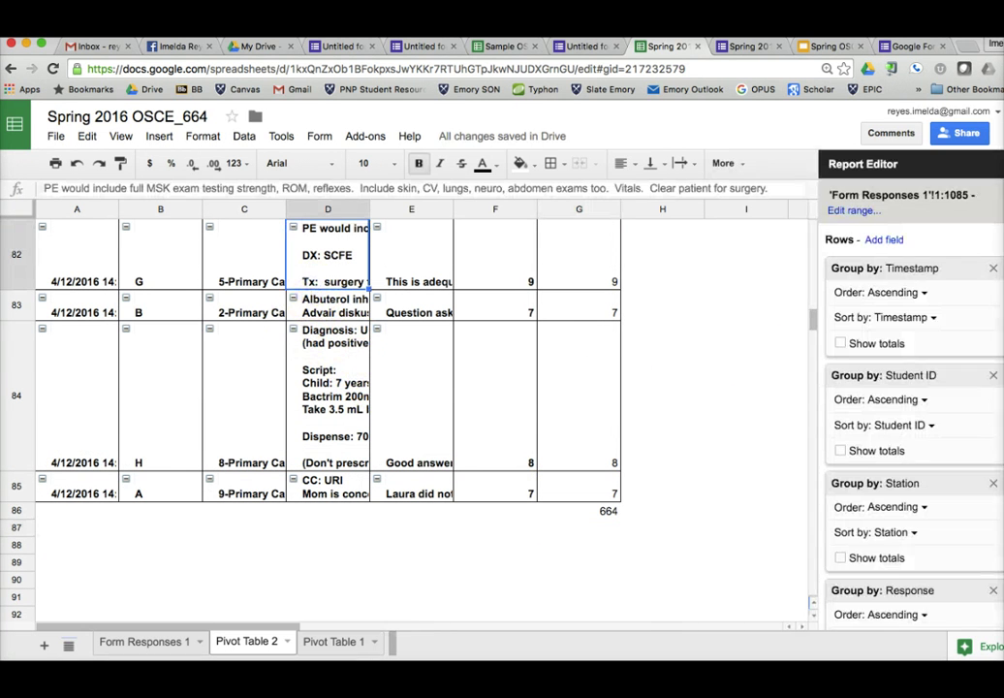
scroll(969, 378, "down", 5)
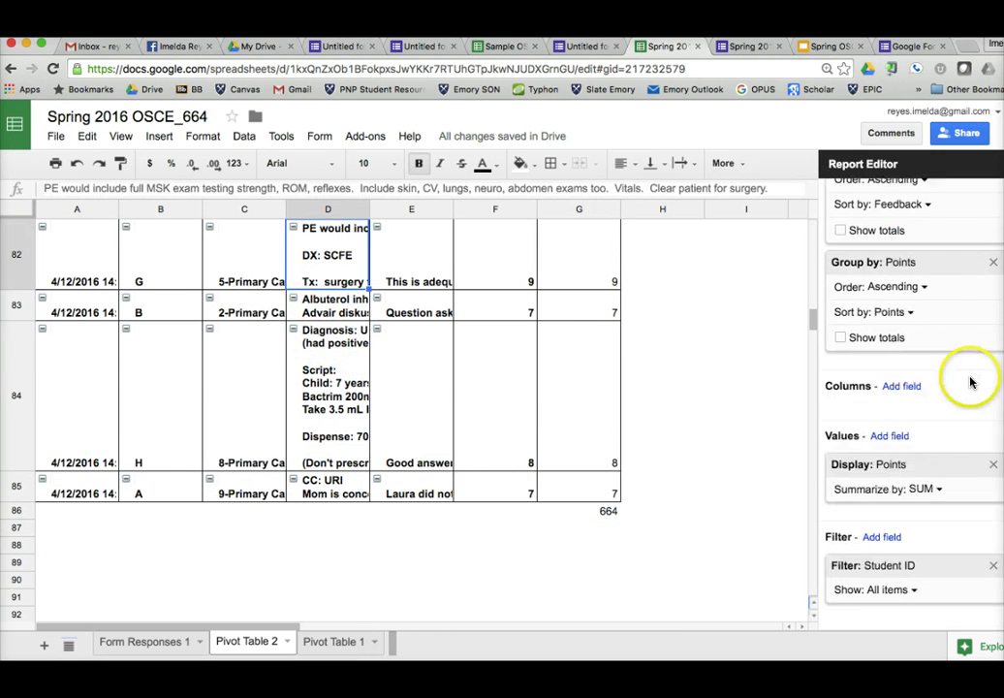
left_click(883, 589)
left_click(824, 379)
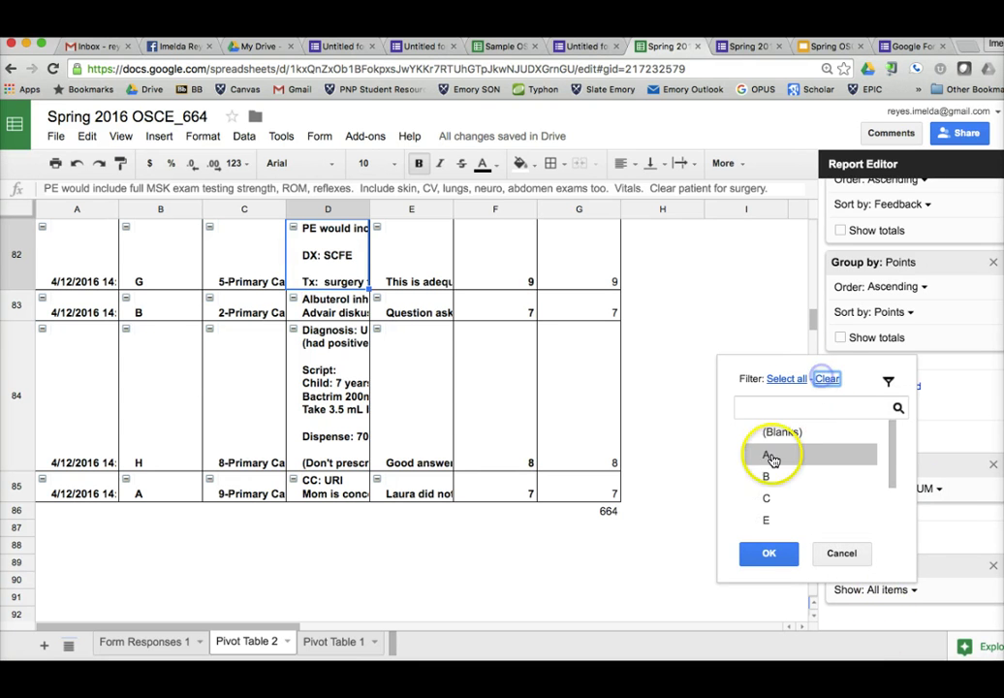
left_click(773, 455)
left_click(769, 553)
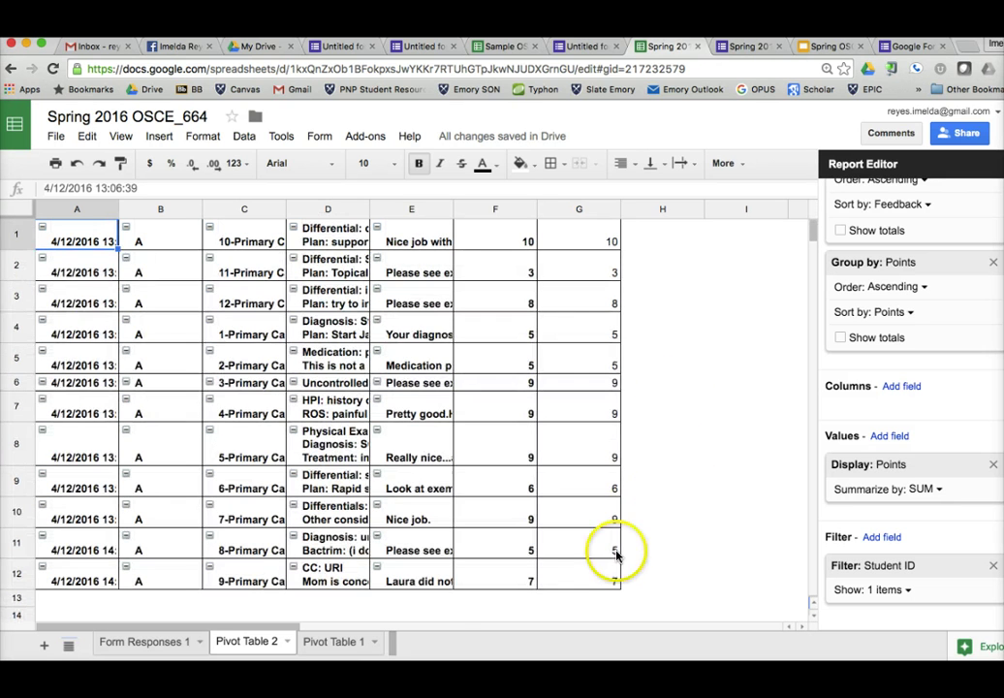
left_click(606, 601)
left_click(814, 163)
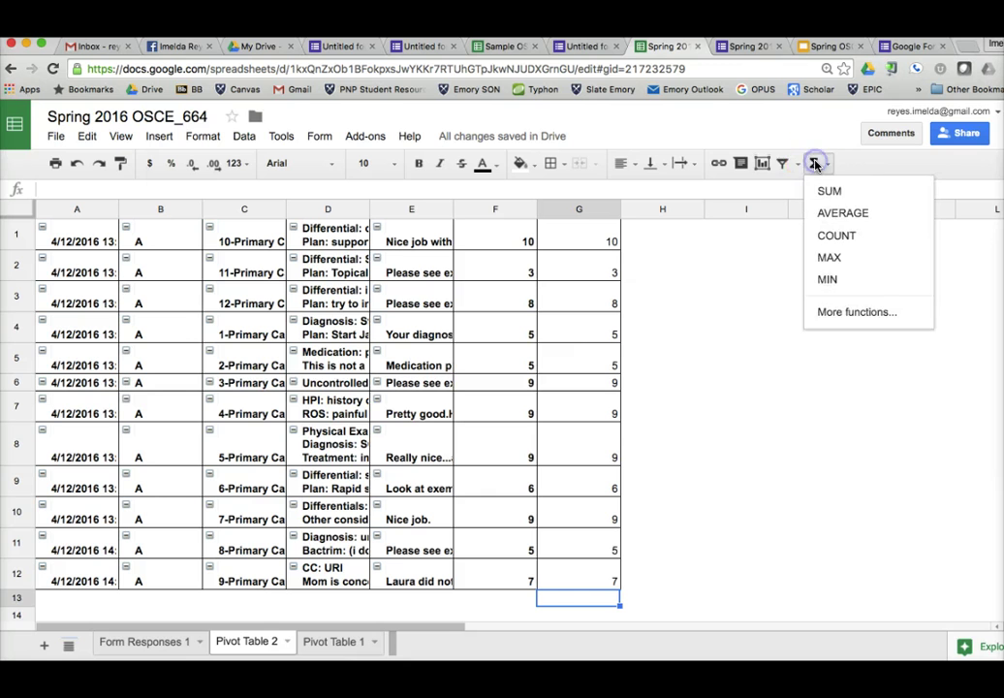
left_click_drag(609, 238, 618, 557)
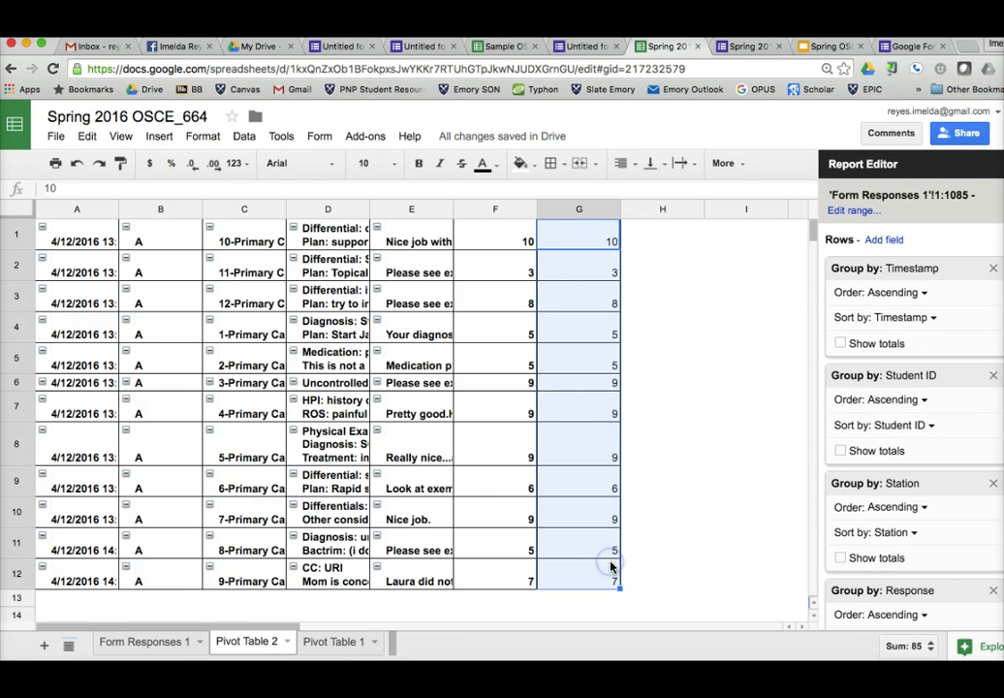
Total student A's points in cell G13 with the formula =SUM(G1:G12) and check that formula
left_click(598, 601)
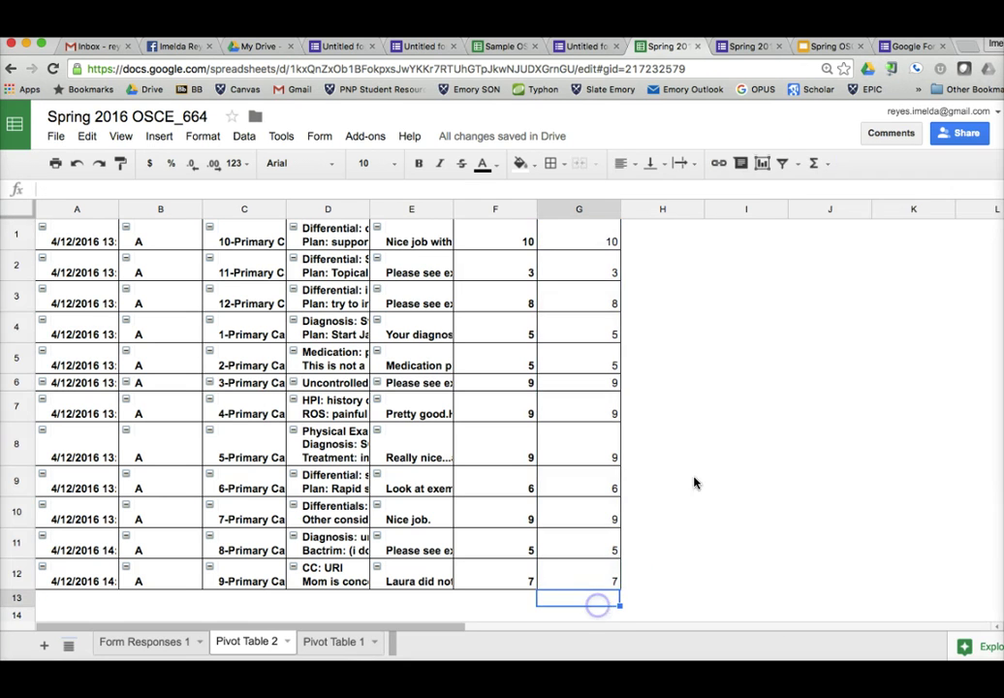
left_click(815, 163)
left_click(828, 190)
left_click_drag(578, 240, 567, 577)
key("Return")
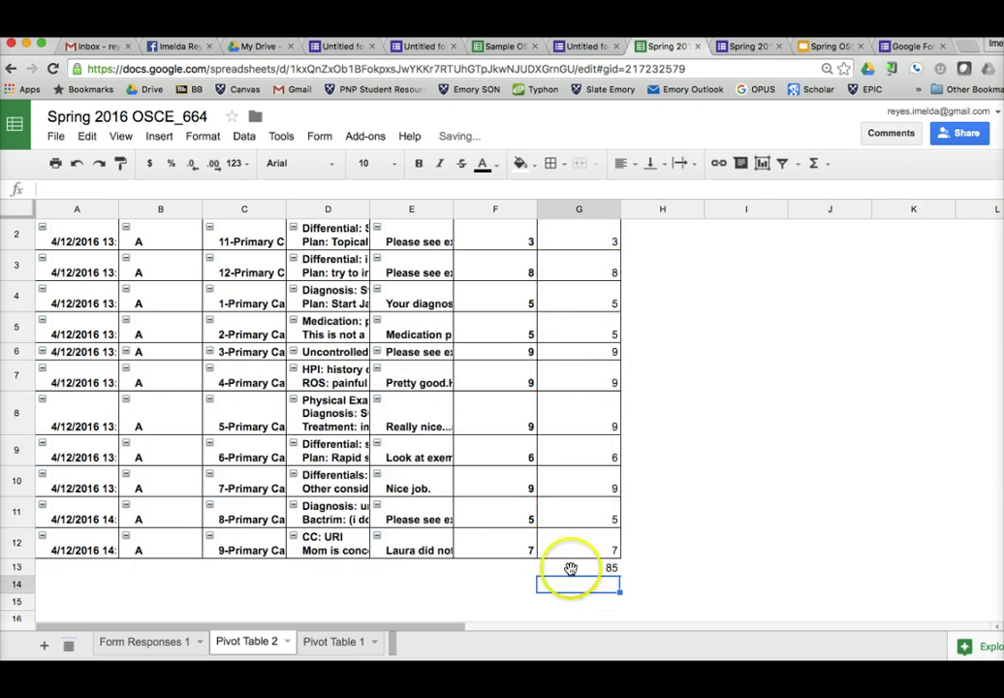
left_click(768, 492)
scroll(752, 400, "up", 1)
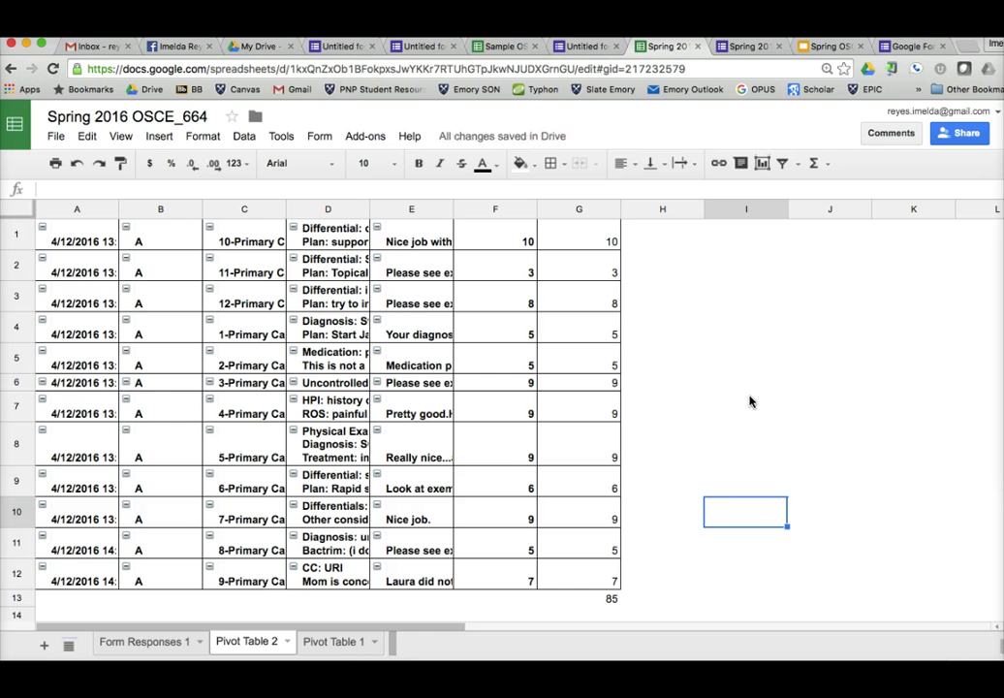
left_click(608, 599)
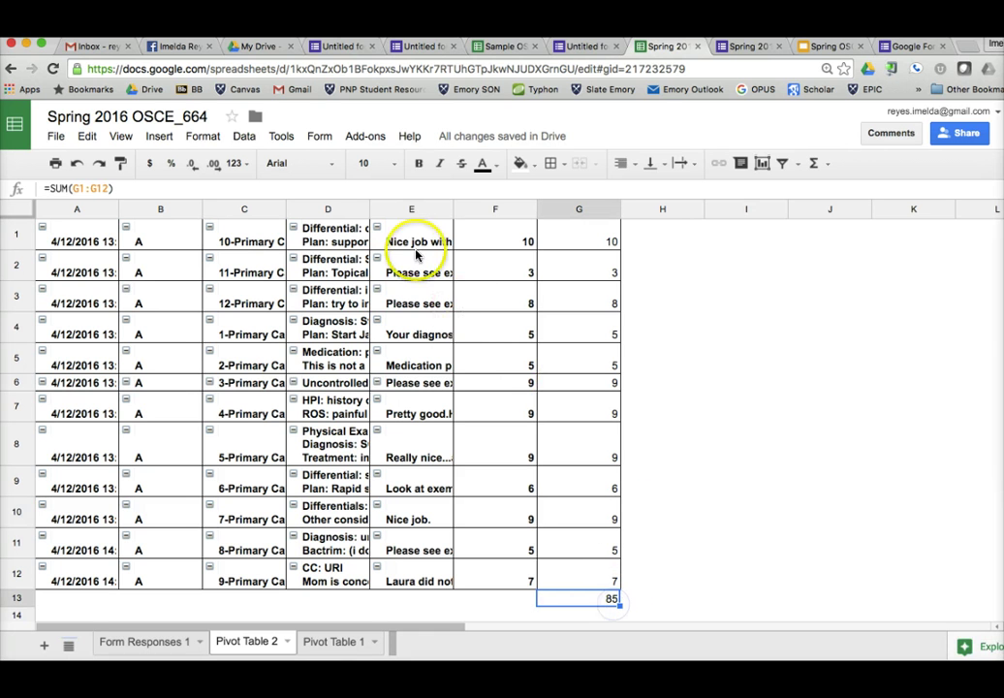